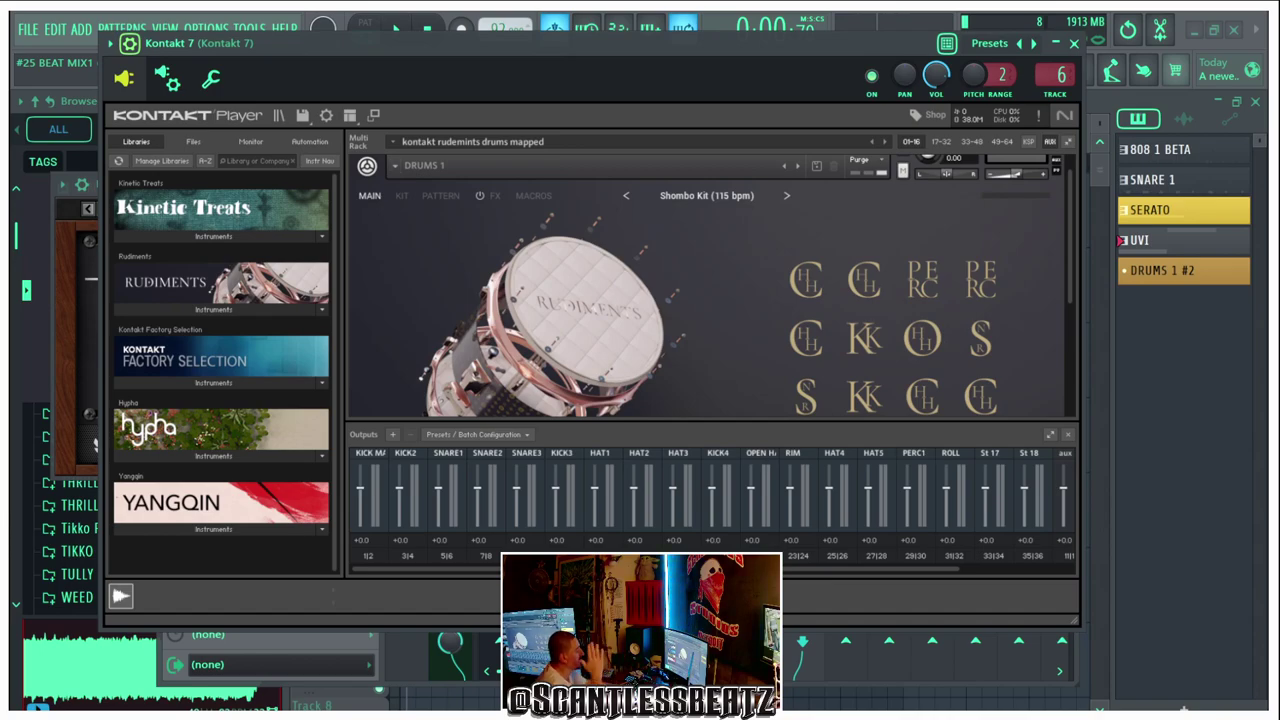
Bring the mixer in front of the Kontakt 7 window and select mixer track 6
{"action": "left_click_drag", "start_coordinate": [600, 43], "coordinate": [540, 43]}
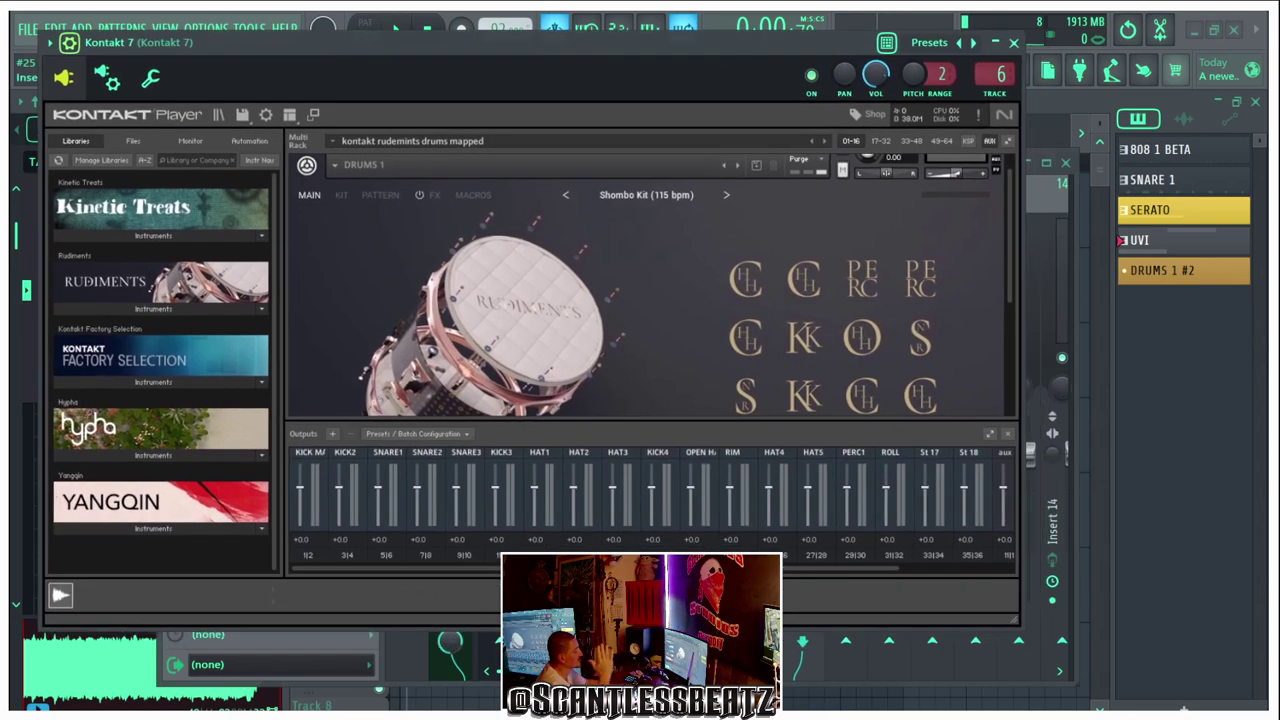
{"action": "left_click", "coordinate": [1033, 300]}
{"action": "left_click_drag", "start_coordinate": [600, 162], "coordinate": [639, 135]}
{"action": "left_click", "coordinate": [755, 260]}
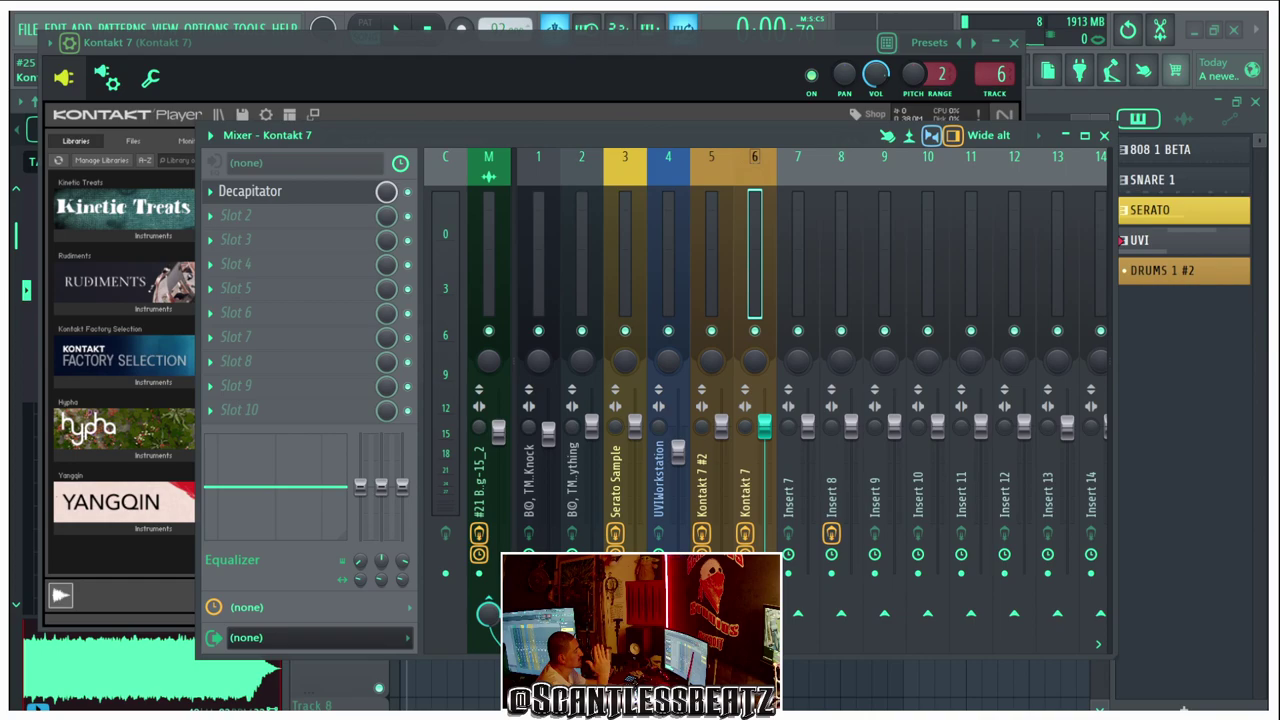
Reset Kontakt 7's output connections in its processing settings and return to the instrument interface
{"action": "left_click_drag", "start_coordinate": [600, 42], "coordinate": [635, 52]}
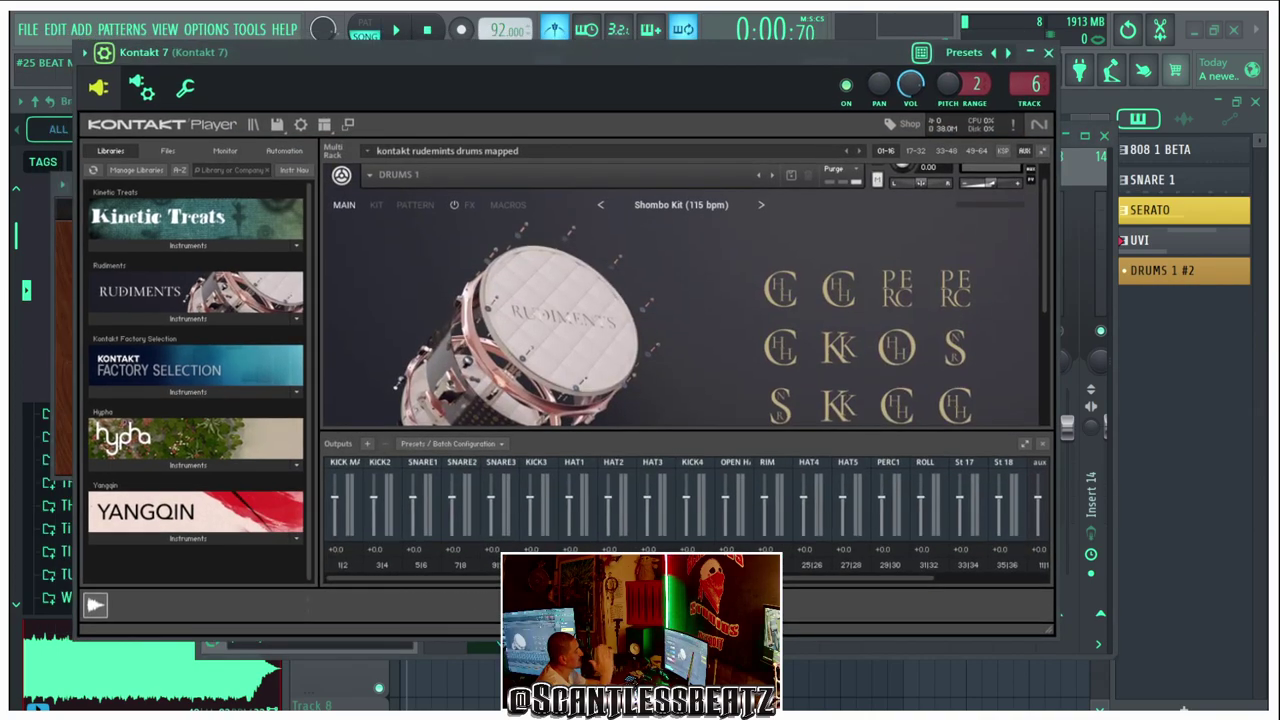
{"action": "left_click", "coordinate": [1048, 52]}
{"action": "left_click", "coordinate": [142, 88]}
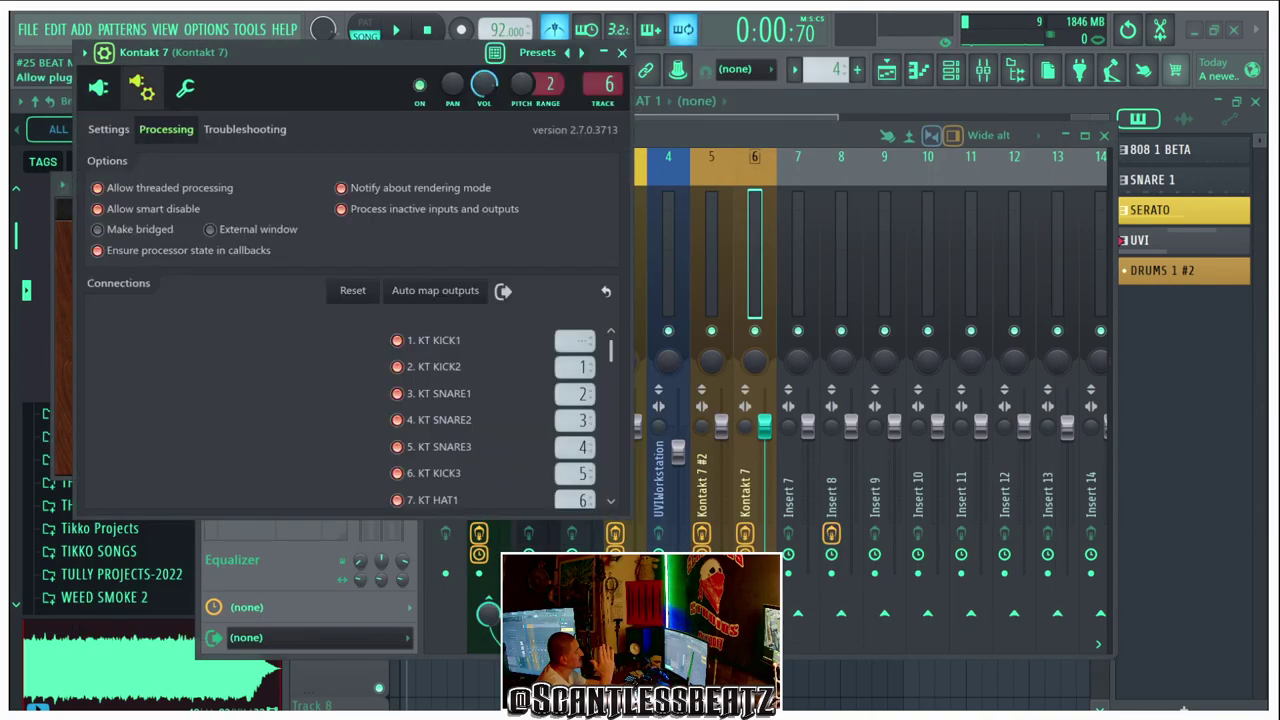
{"action": "left_click", "coordinate": [352, 291]}
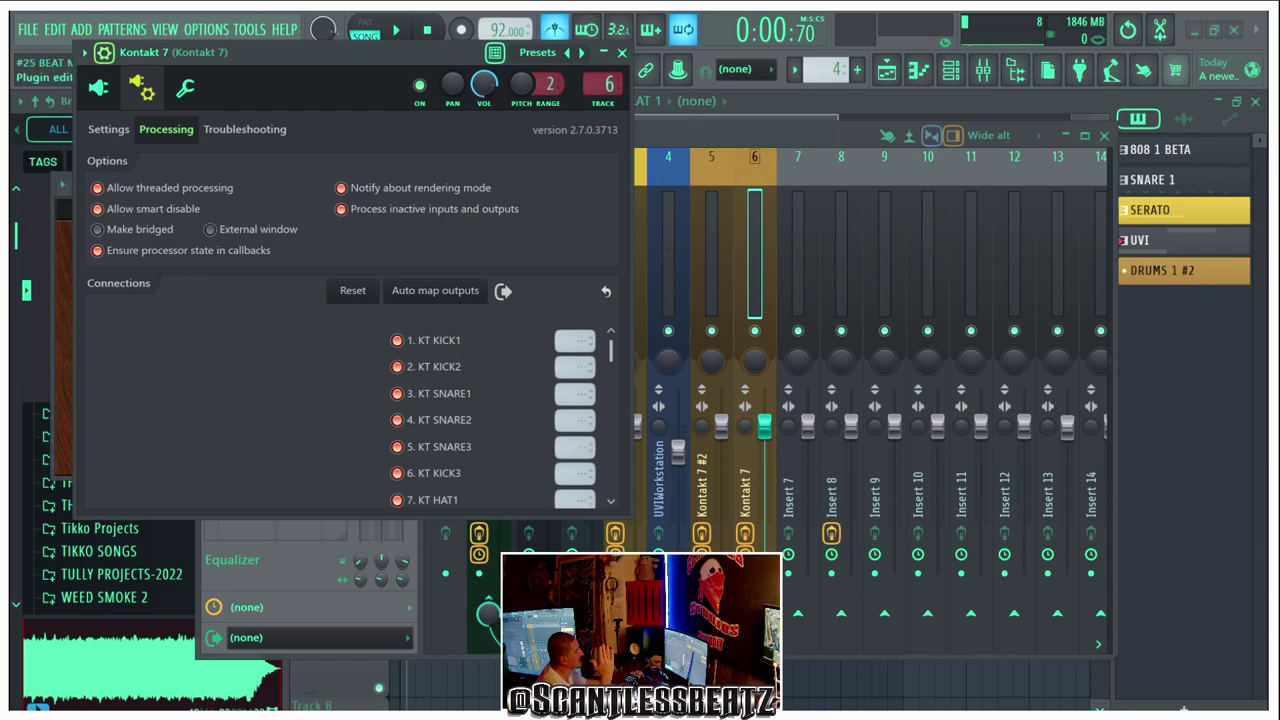
{"action": "left_click", "coordinate": [98, 88]}
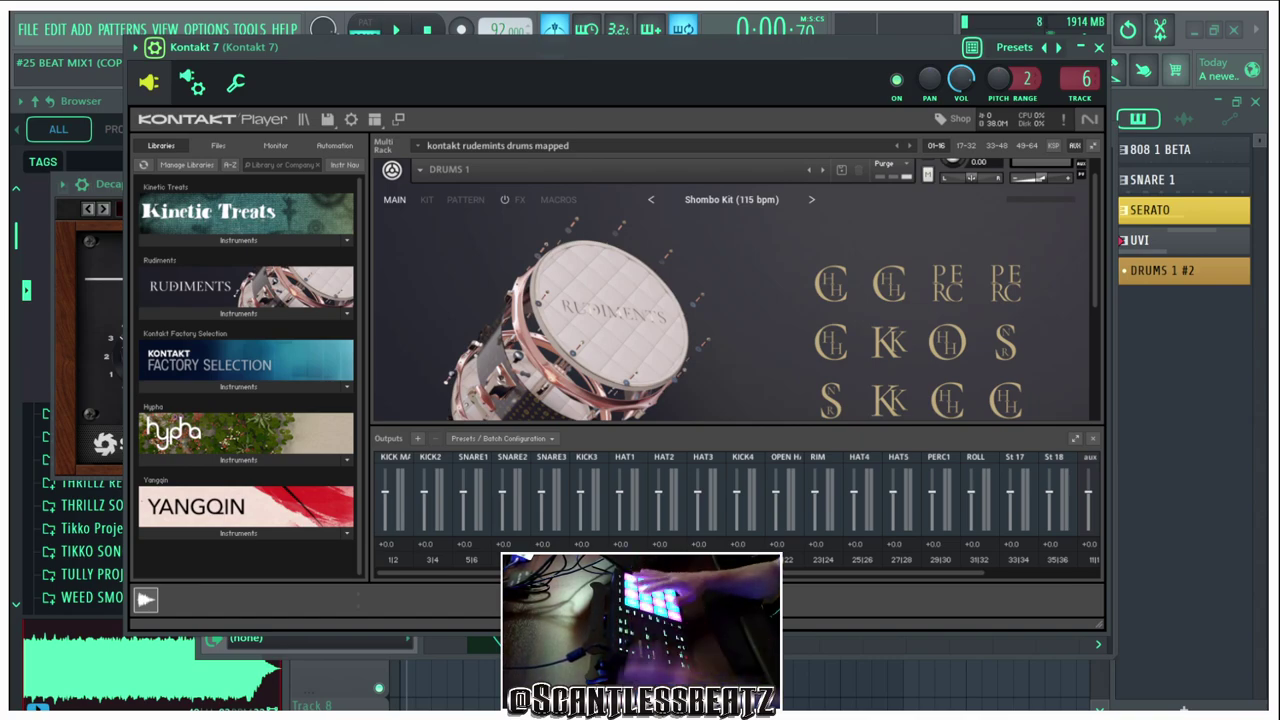
Move the Kontakt 7 window out of the way, check the channel list in the channel rack, and close the rack
{"action": "left_click_drag", "start_coordinate": [820, 47], "coordinate": [812, 154]}
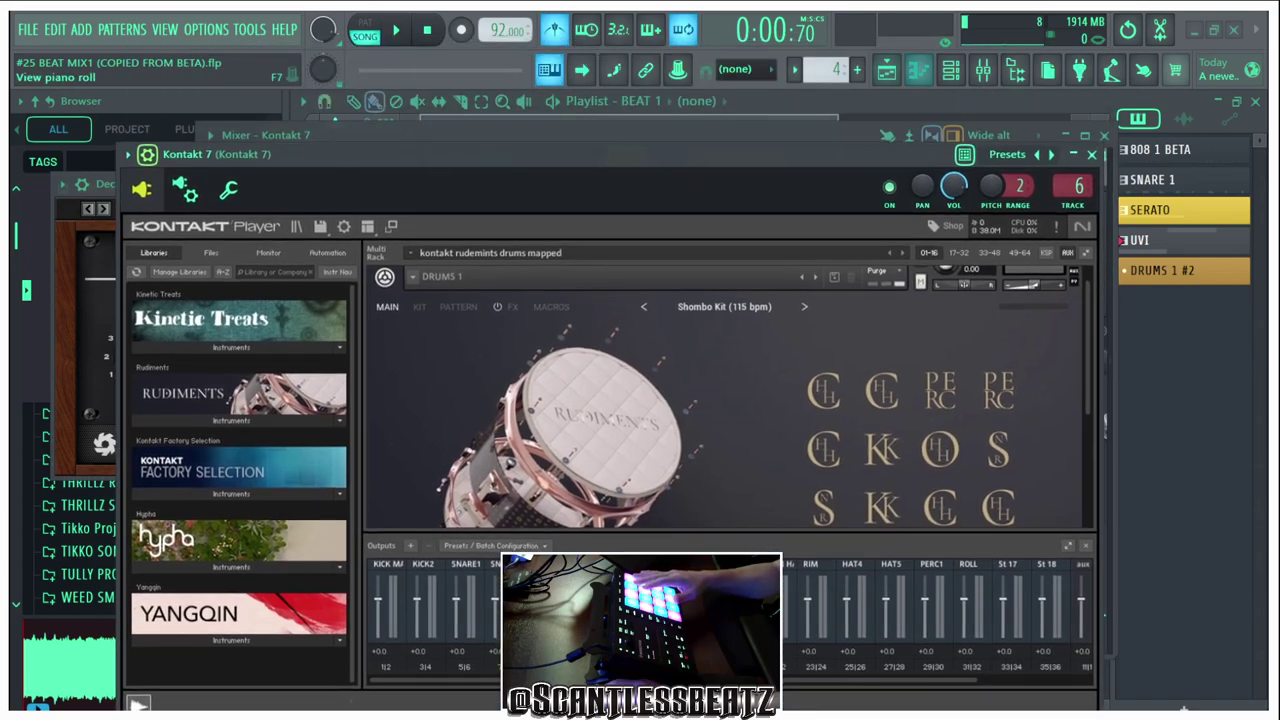
{"action": "left_click", "coordinate": [951, 70]}
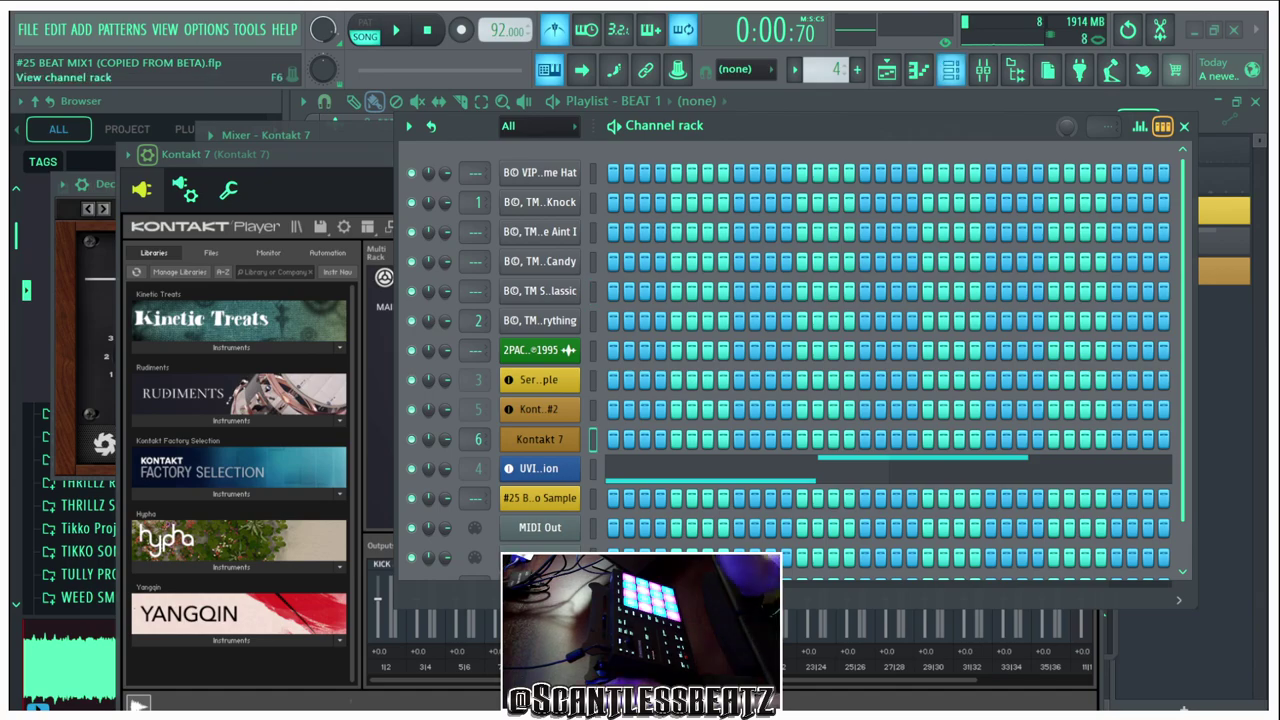
{"action": "left_click", "coordinate": [951, 69]}
View the Maschine Mikro MK3 pad note assignments in Controller Editor, and return to FL Studio maximized
{"action": "left_click", "coordinate": [1214, 30]}
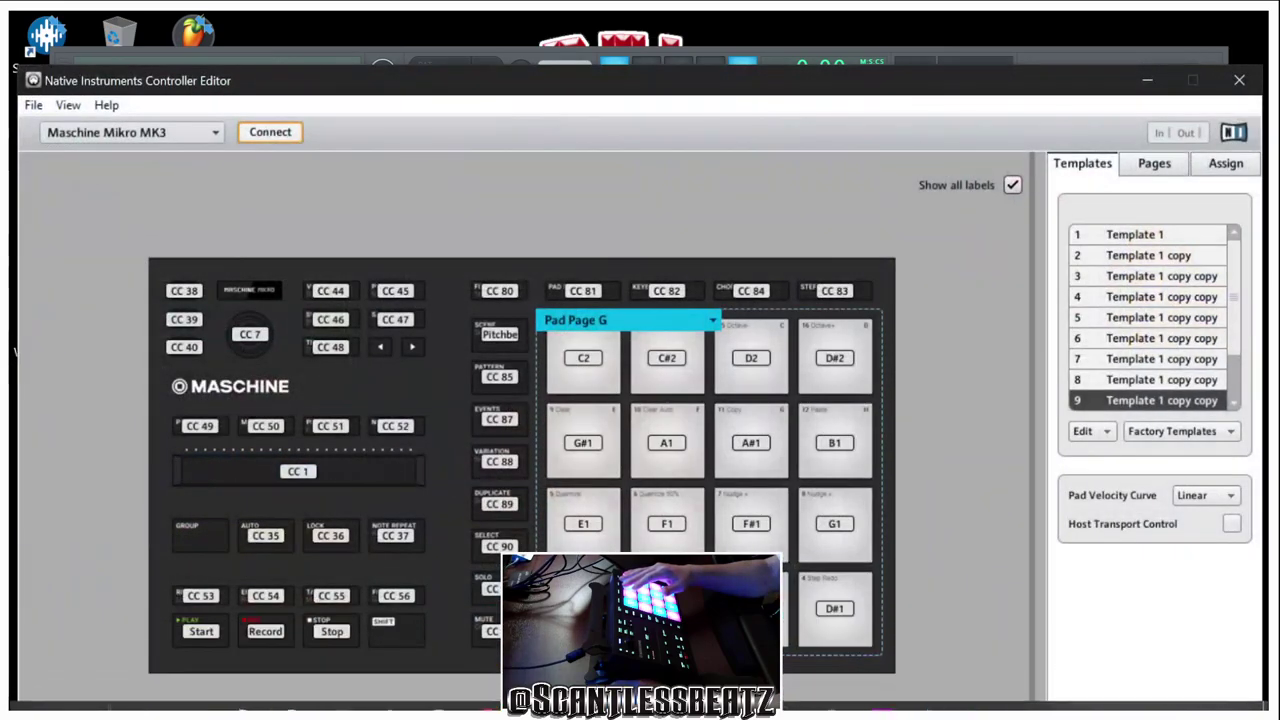
{"action": "left_click_drag", "start_coordinate": [408, 91], "coordinate": [400, 37]}
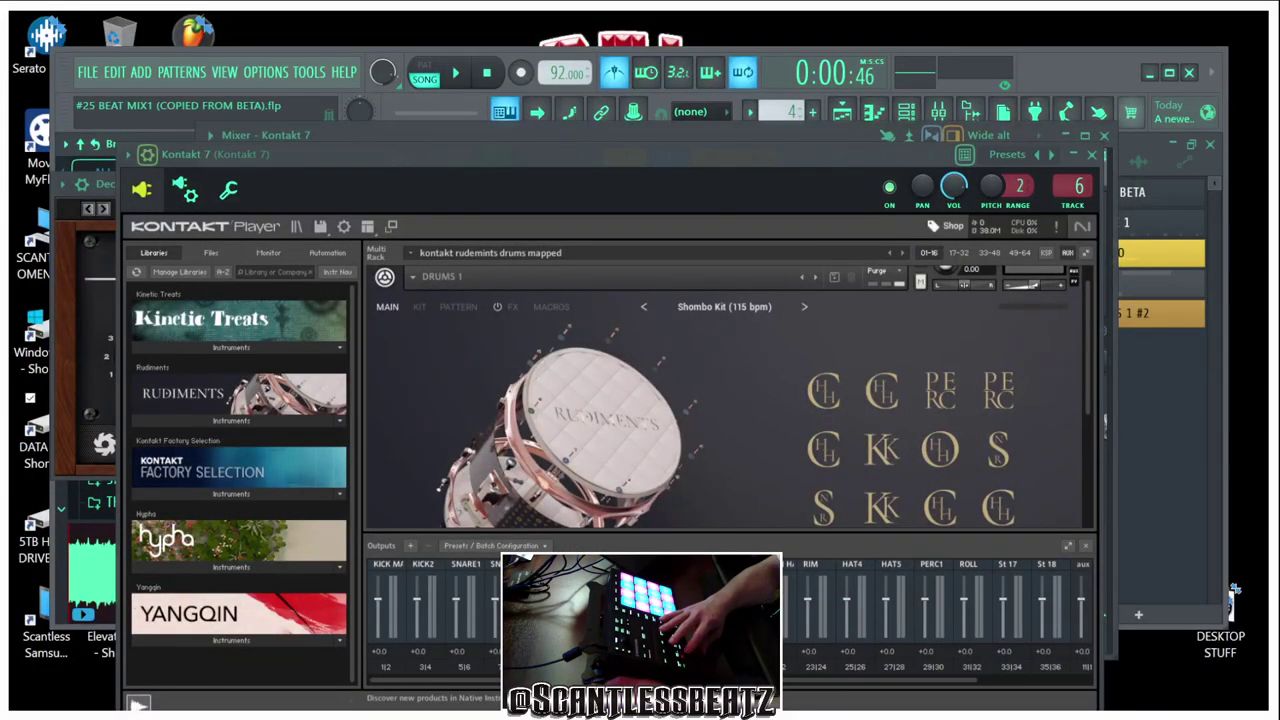
{"action": "left_click", "coordinate": [1169, 72]}
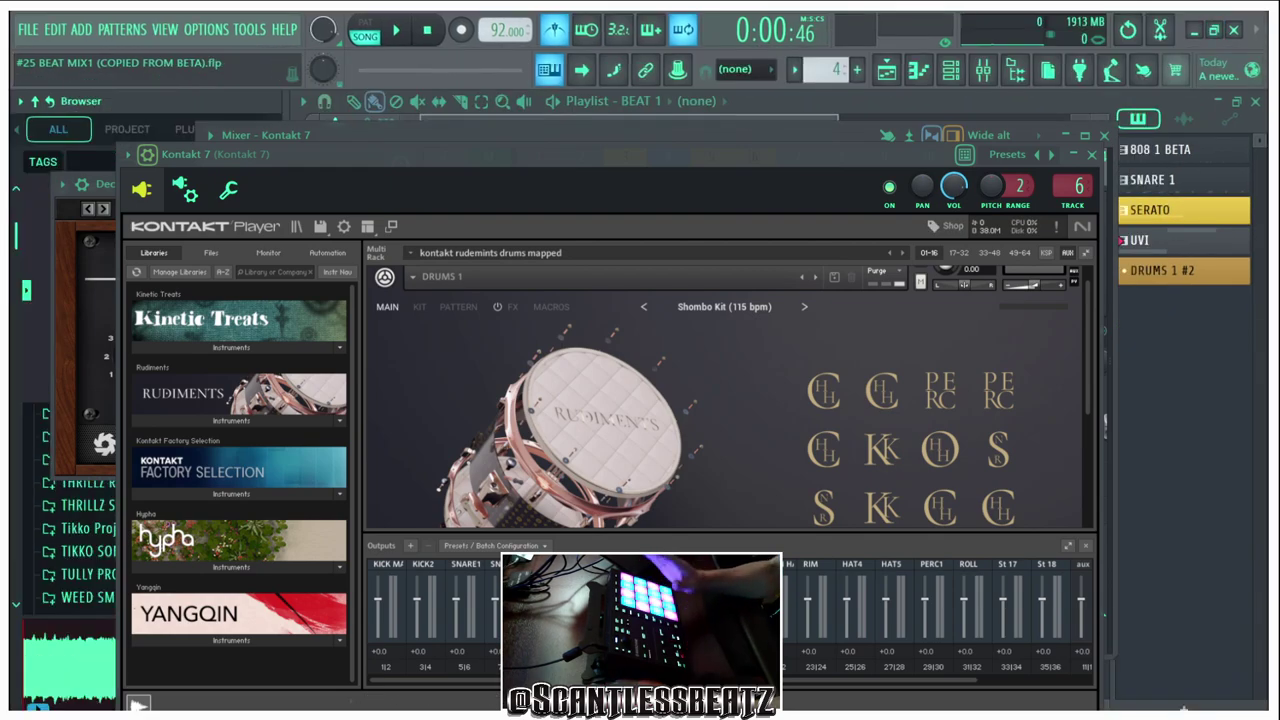
Reposition the Kontakt 7 window and examine the Shombo Kit's drum pads on the Rudiments main page
{"action": "left_click_drag", "start_coordinate": [320, 155], "coordinate": [324, 41]}
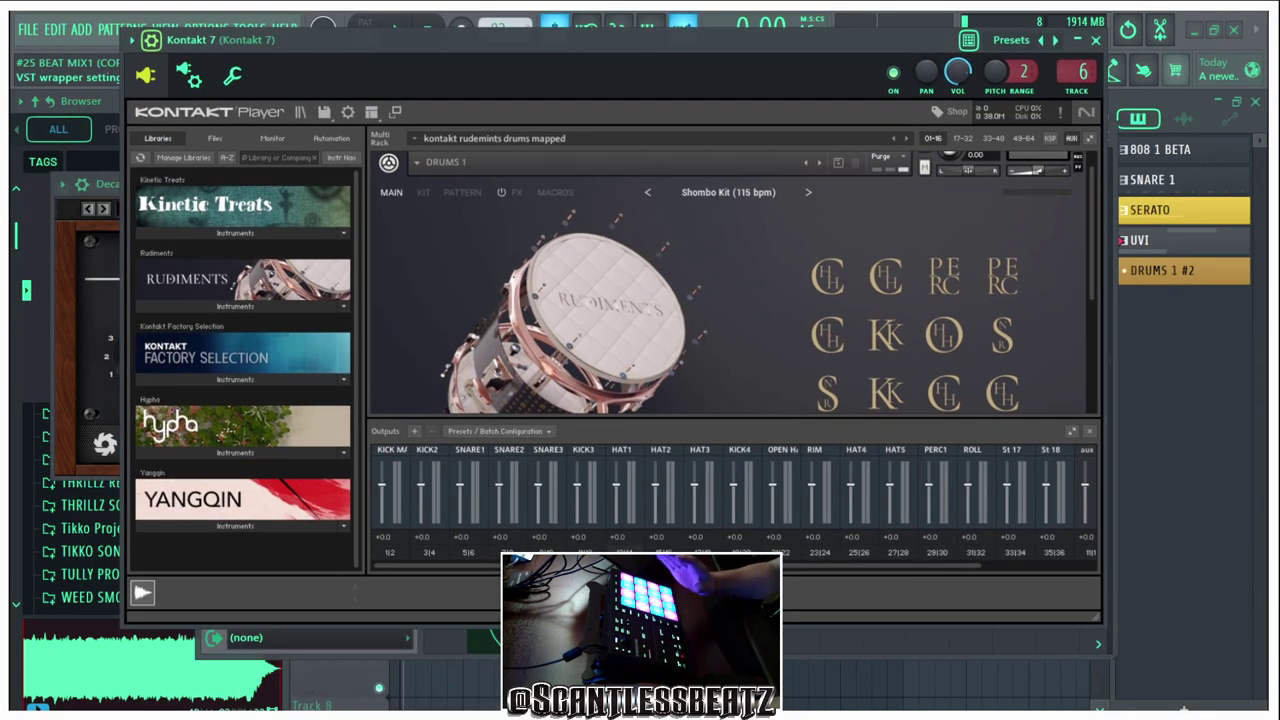
{"action": "scroll", "coordinate": [730, 280], "scroll_direction": "down", "scroll_amount": 3}
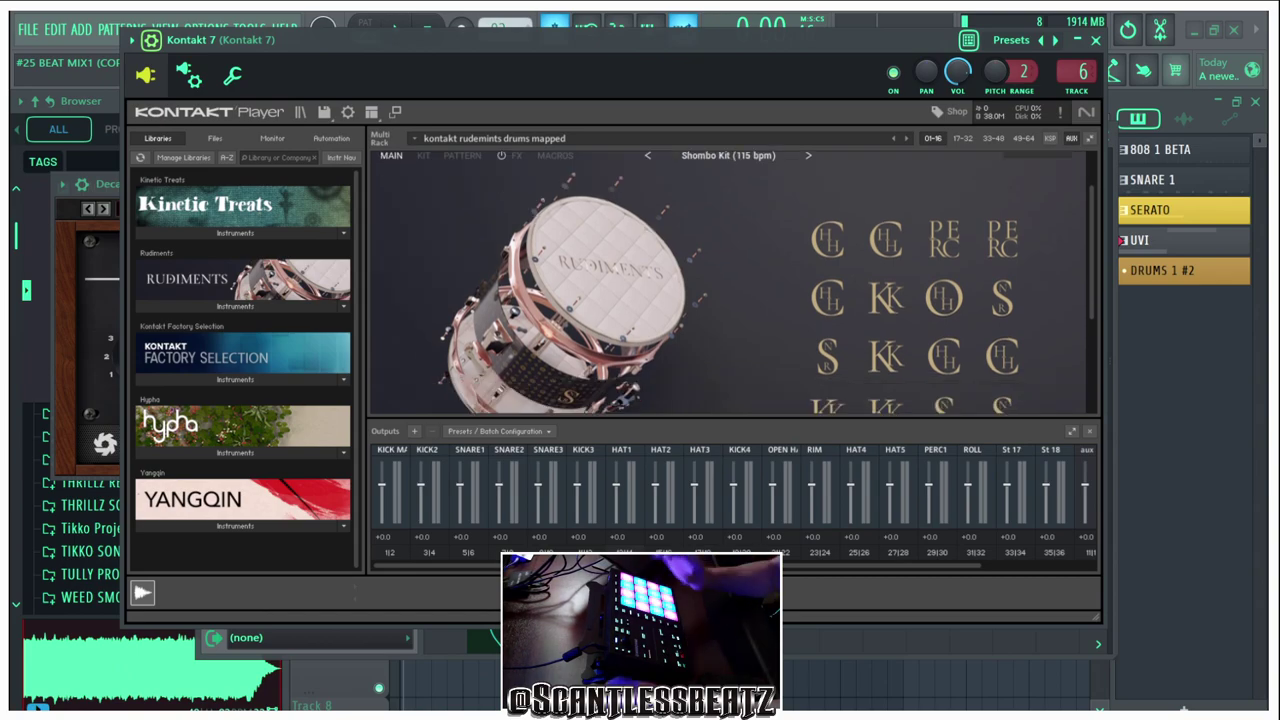
{"action": "scroll", "coordinate": [916, 410], "scroll_direction": "down", "scroll_amount": 2}
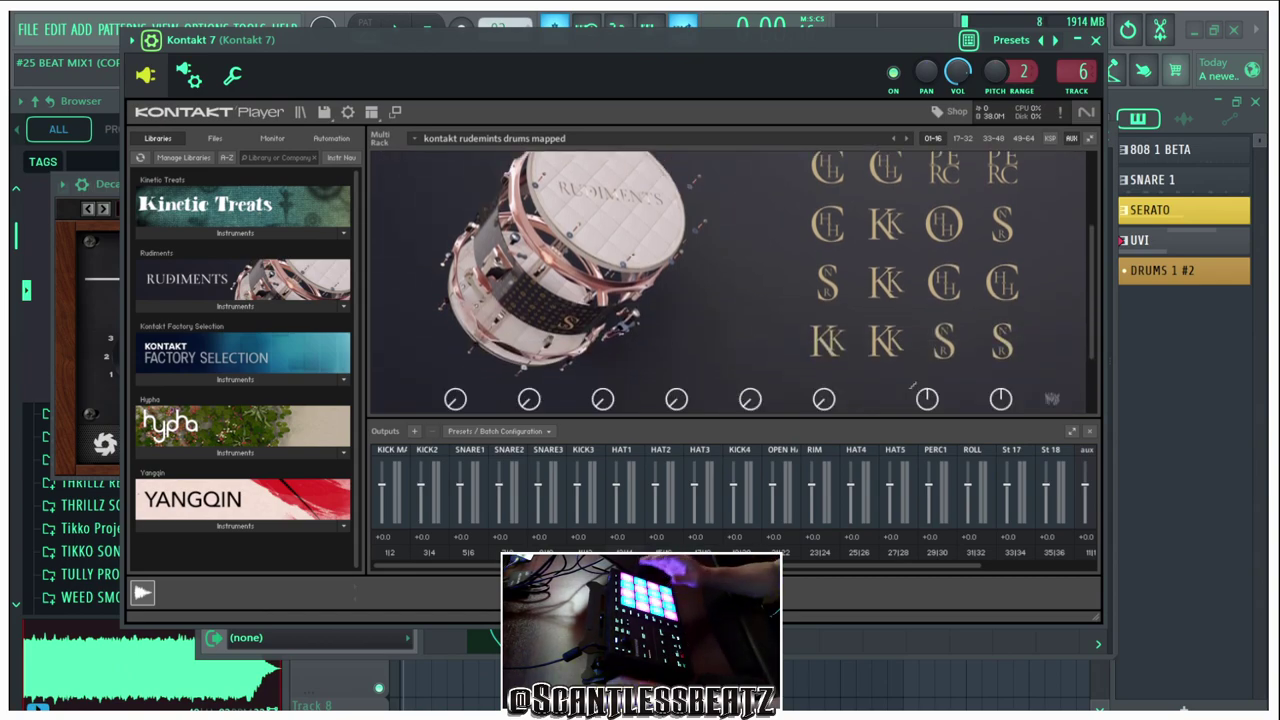
{"action": "scroll", "coordinate": [912, 386], "scroll_direction": "up", "scroll_amount": 2}
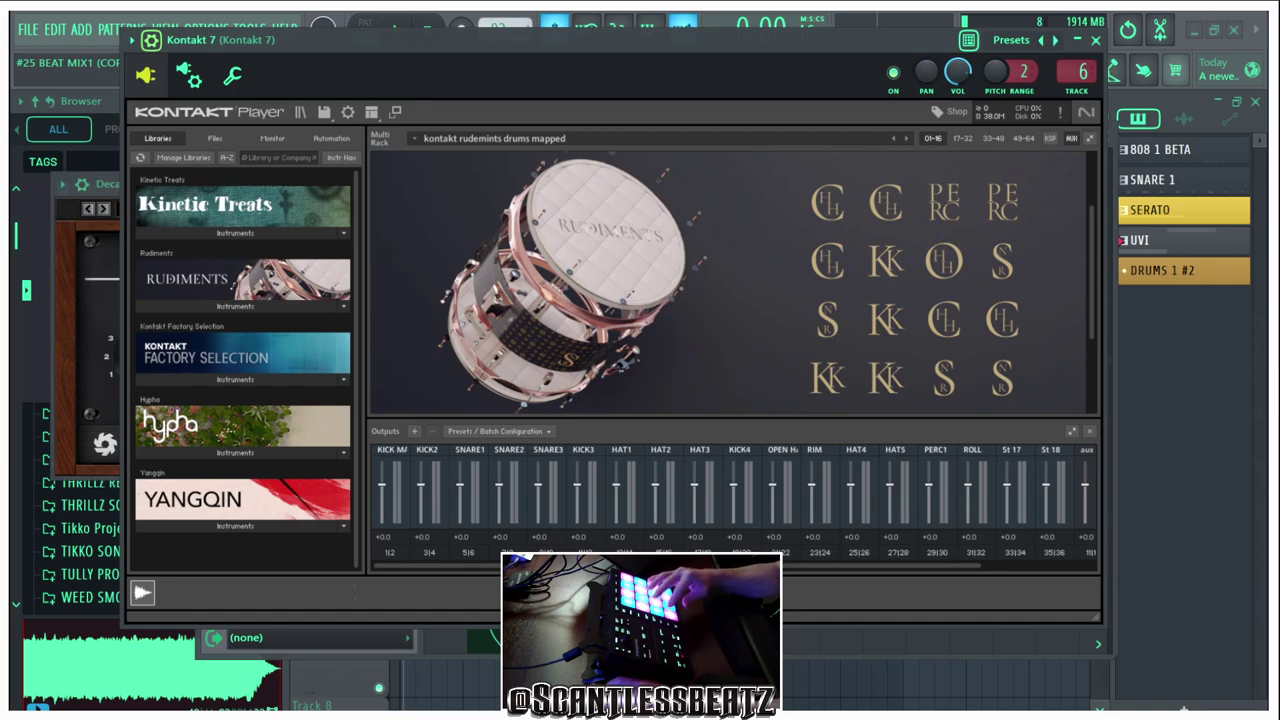
{"action": "scroll", "coordinate": [728, 283], "scroll_direction": "up", "scroll_amount": 4}
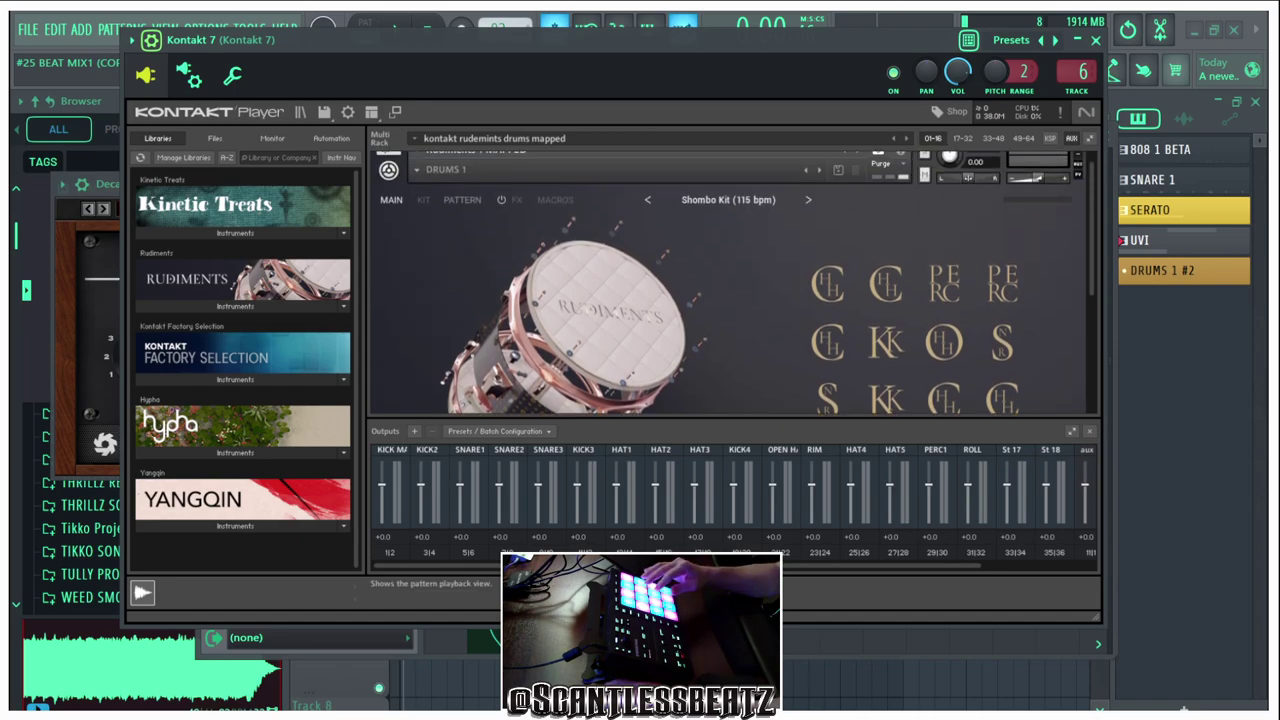
Show the Rudiments Pattern page and examine the notes assigned to patterns 1 to 16
{"action": "left_click", "coordinate": [462, 200]}
{"action": "scroll", "coordinate": [733, 282], "scroll_direction": "down", "scroll_amount": 2}
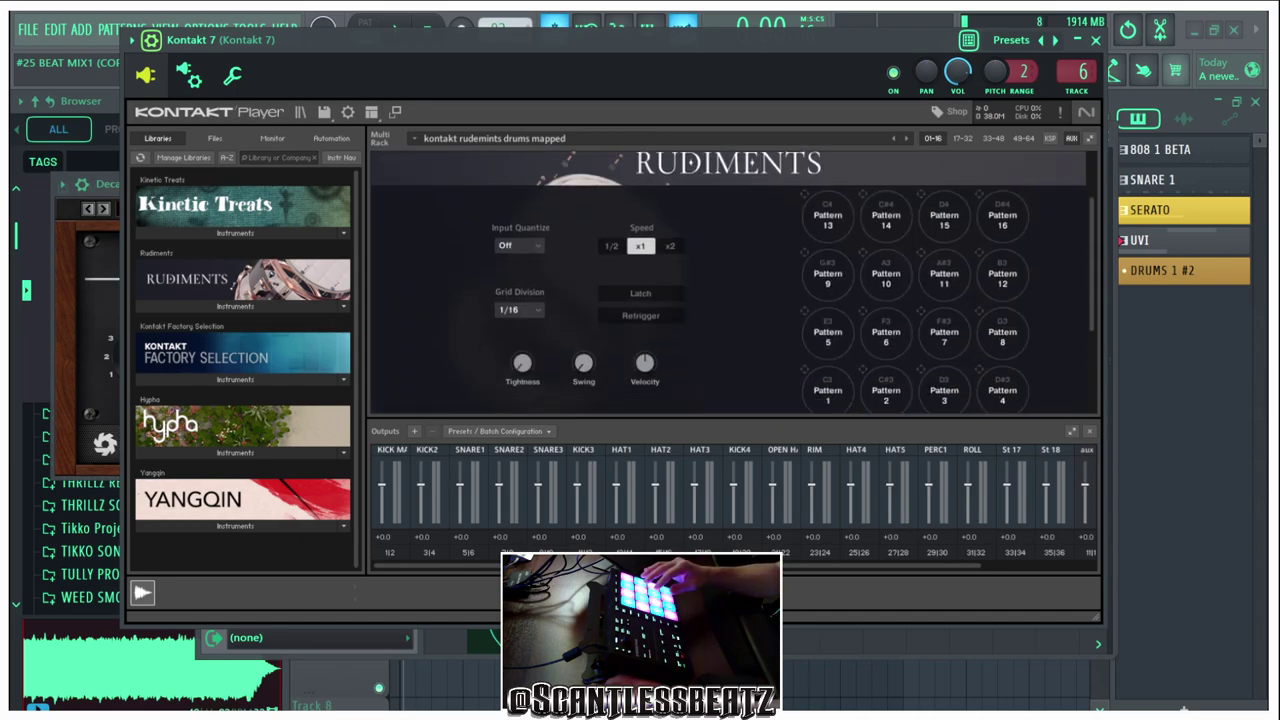
{"action": "scroll", "coordinate": [733, 282], "scroll_direction": "up", "scroll_amount": 1}
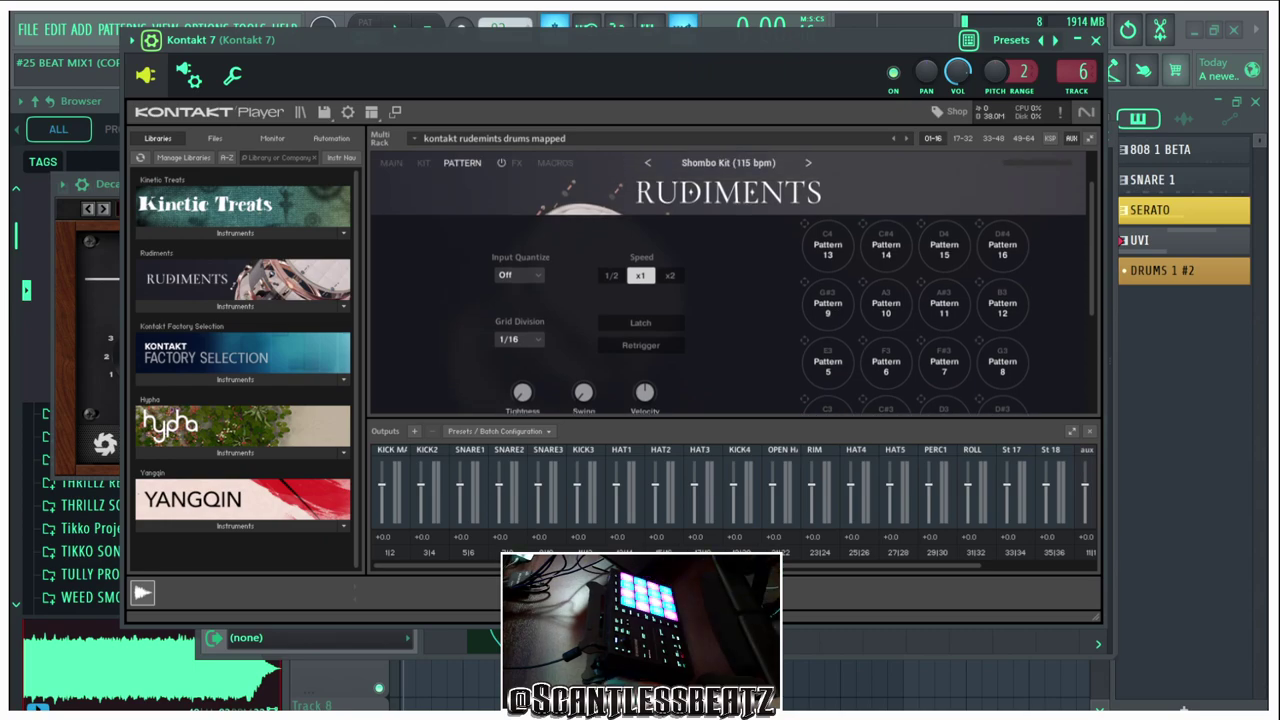
{"action": "scroll", "coordinate": [733, 282], "scroll_direction": "down", "scroll_amount": 2}
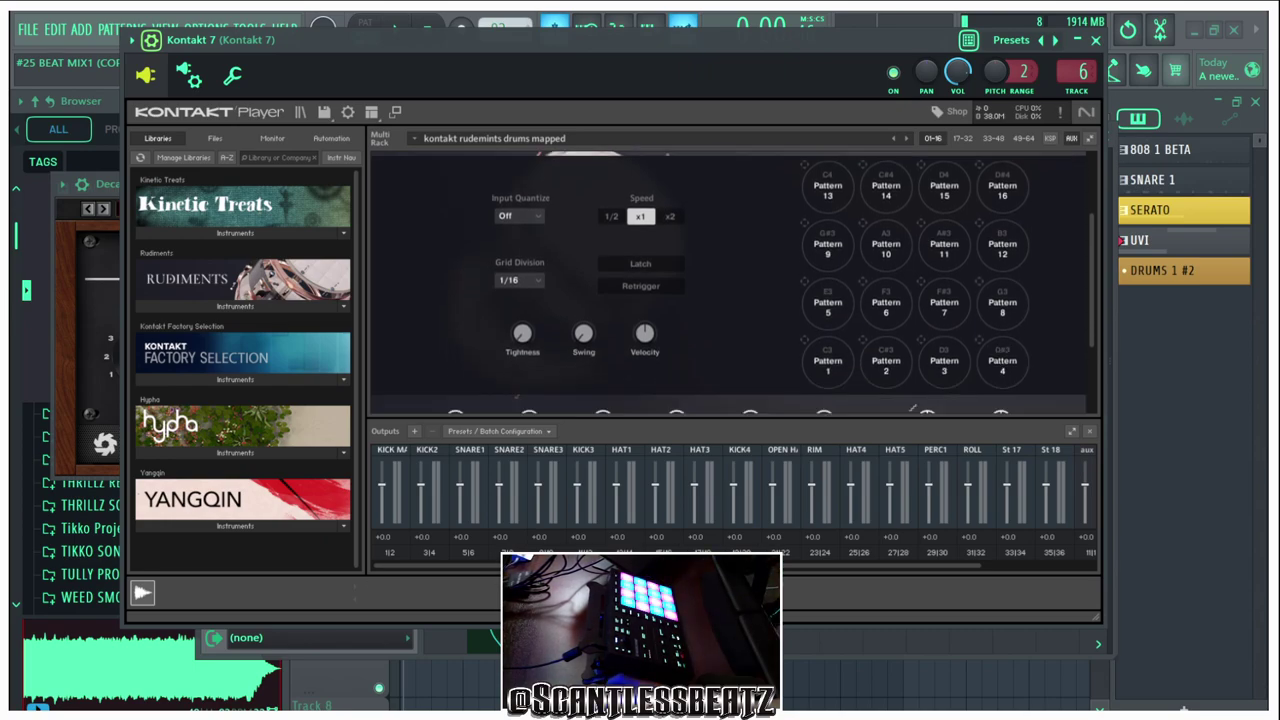
{"action": "scroll", "coordinate": [729, 283], "scroll_direction": "up", "scroll_amount": 2}
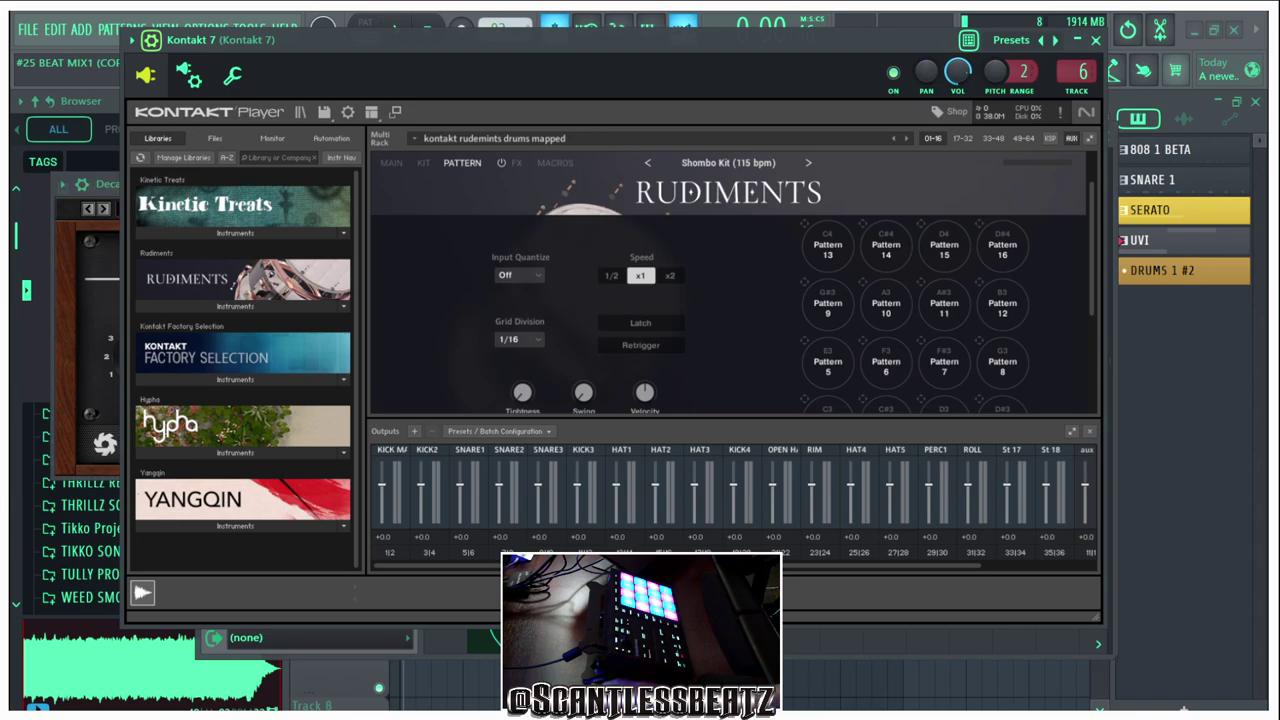
{"action": "scroll", "coordinate": [732, 283], "scroll_direction": "up", "scroll_amount": 1}
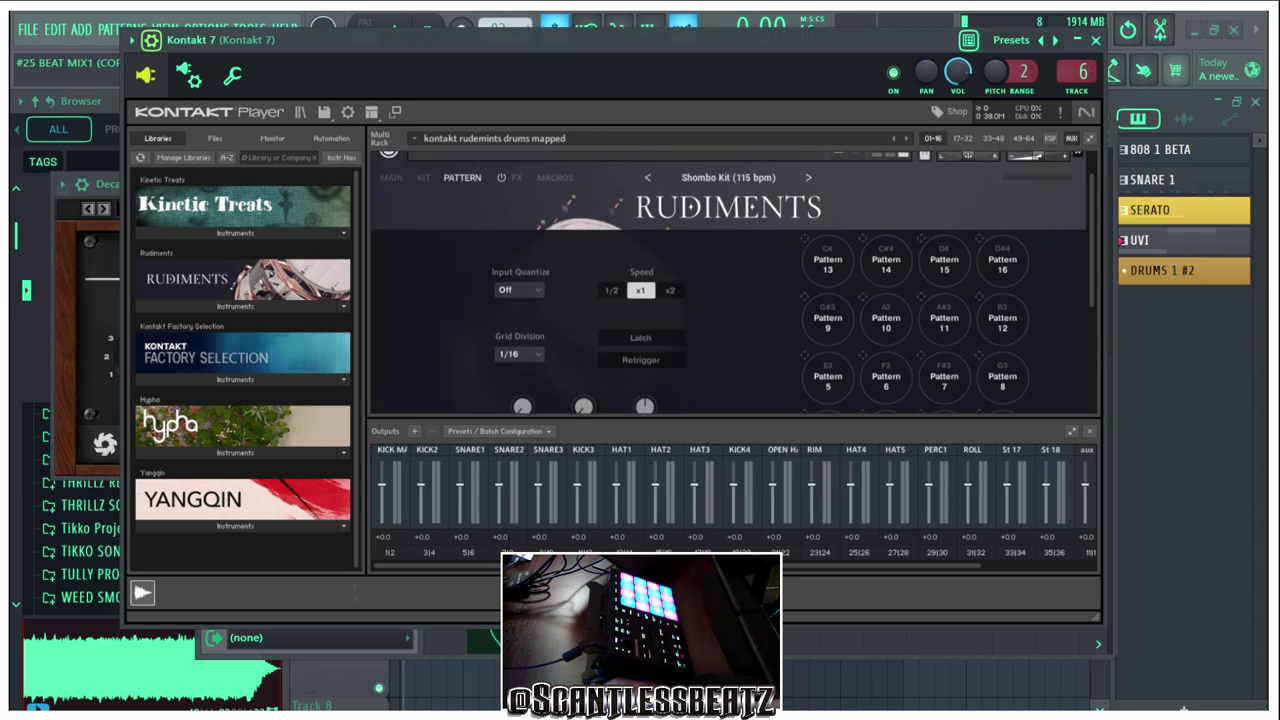
Return to the Rudiments main page and compare the drum pad layout with the played notes
{"action": "left_click", "coordinate": [391, 177]}
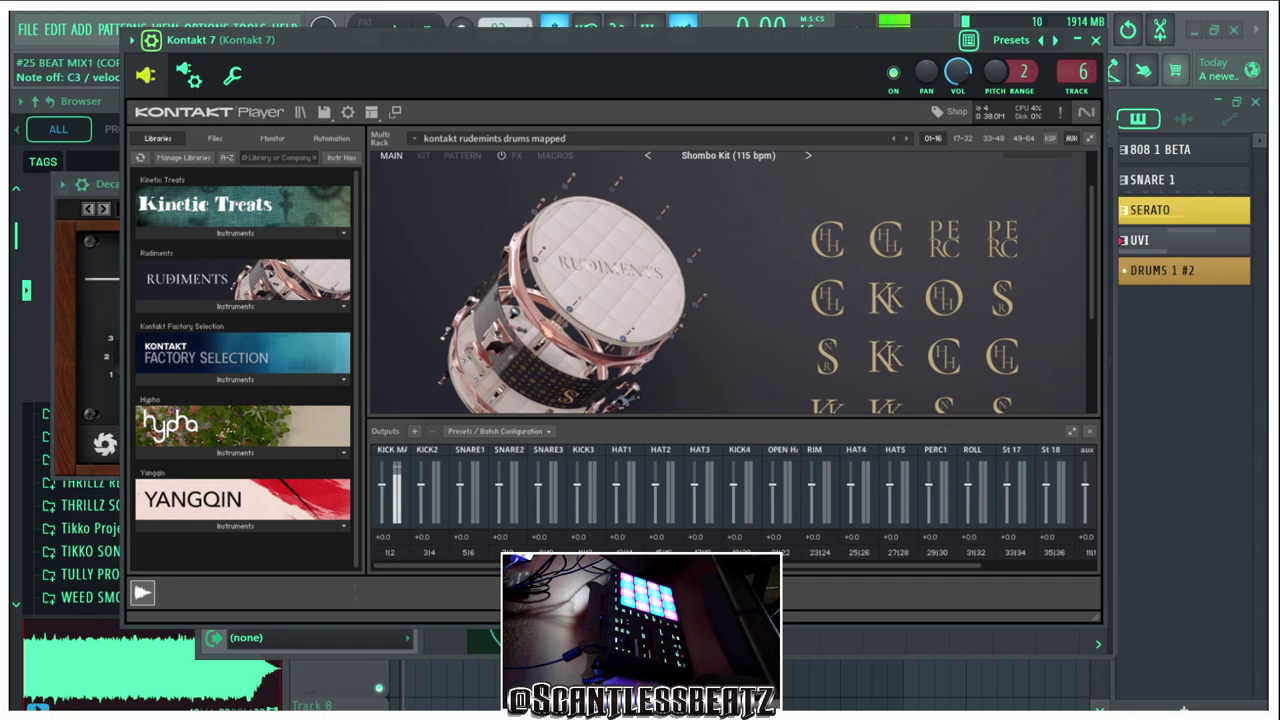
{"action": "scroll", "coordinate": [732, 283], "scroll_direction": "down", "scroll_amount": 3}
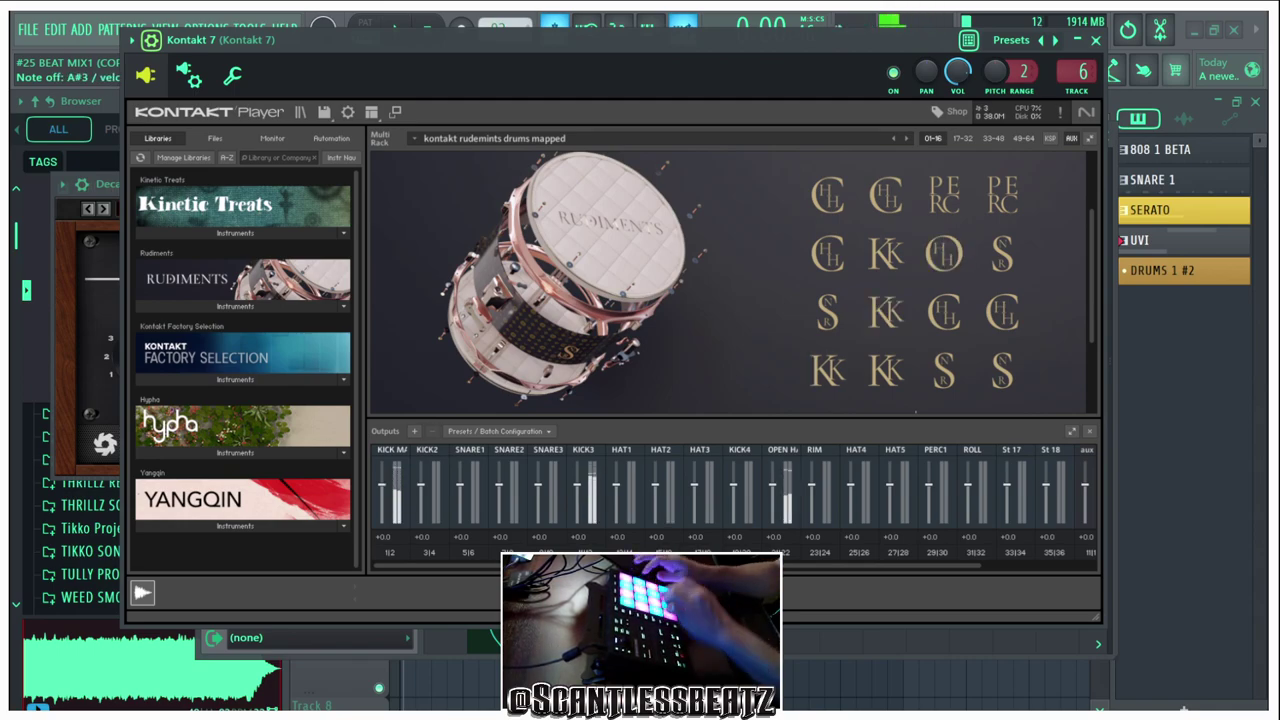
{"action": "scroll", "coordinate": [735, 282], "scroll_direction": "up", "scroll_amount": 3}
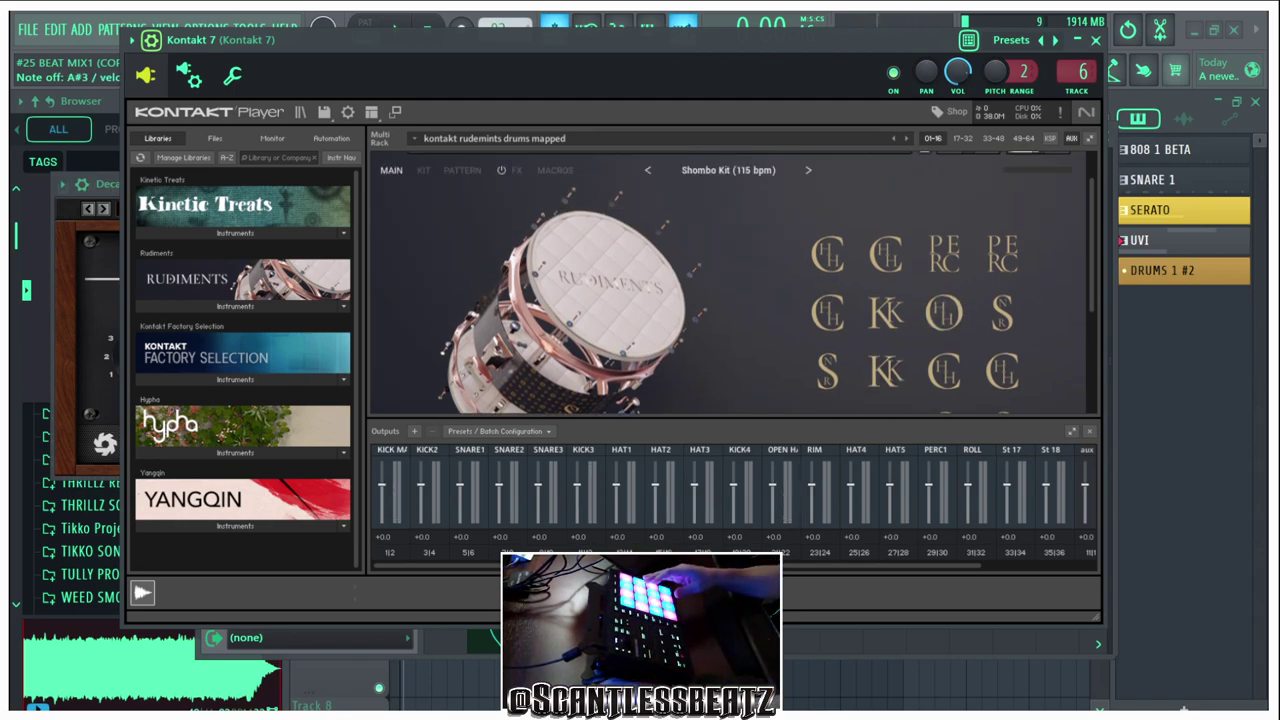
Review the Pattern page's pattern notes, timing controls, effect knobs and aux sends in Rudiments
{"action": "scroll", "coordinate": [735, 282], "scroll_direction": "down", "scroll_amount": 6}
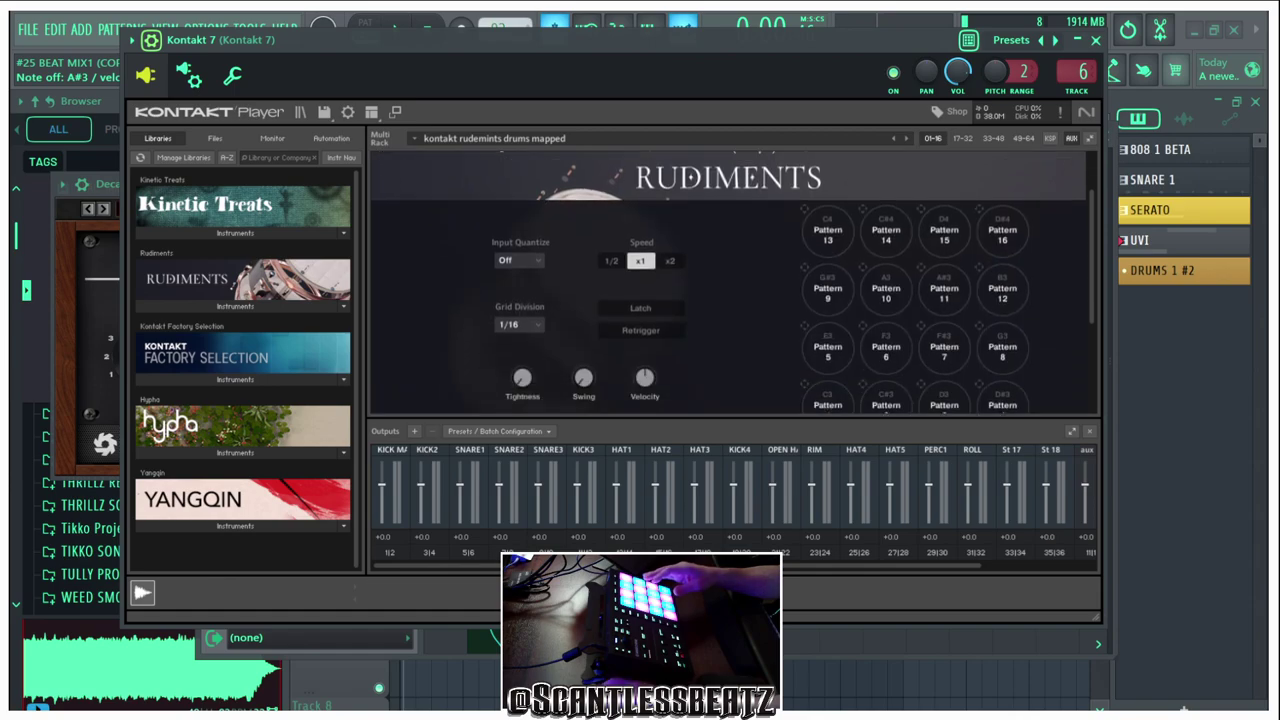
{"action": "scroll", "coordinate": [735, 282], "scroll_direction": "down", "scroll_amount": 1}
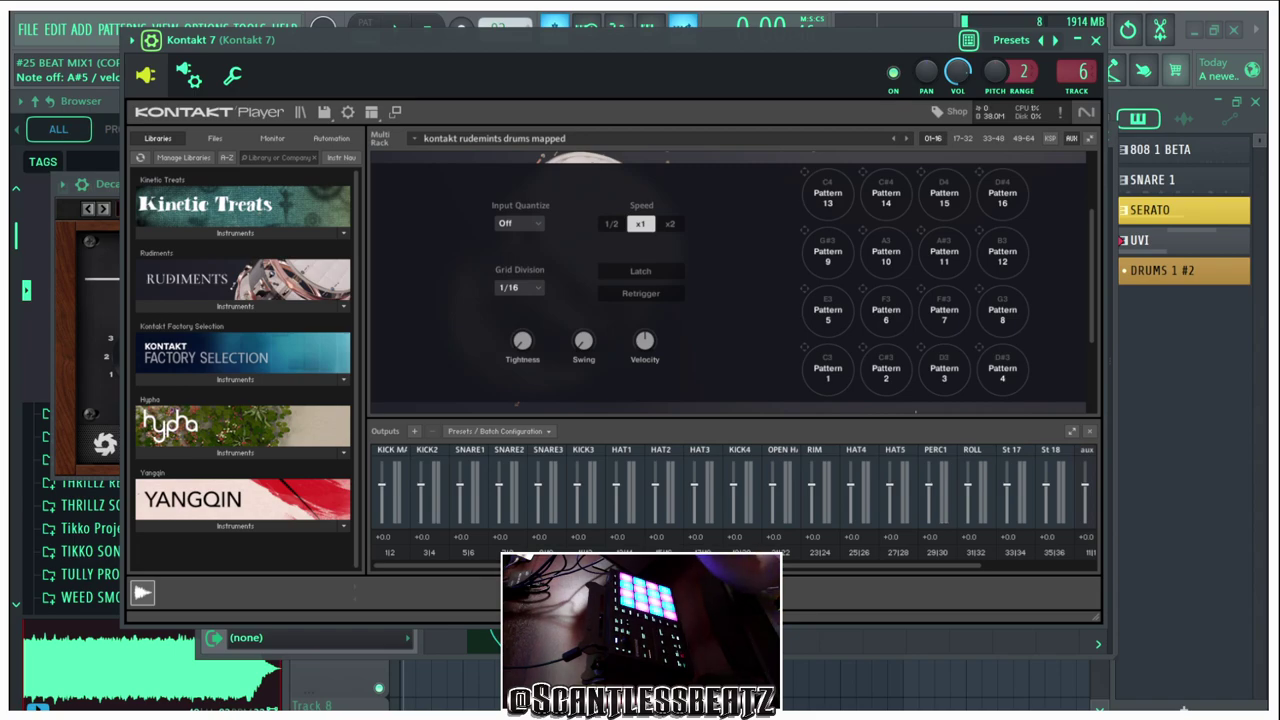
{"action": "scroll", "coordinate": [730, 280], "scroll_direction": "up", "scroll_amount": 2}
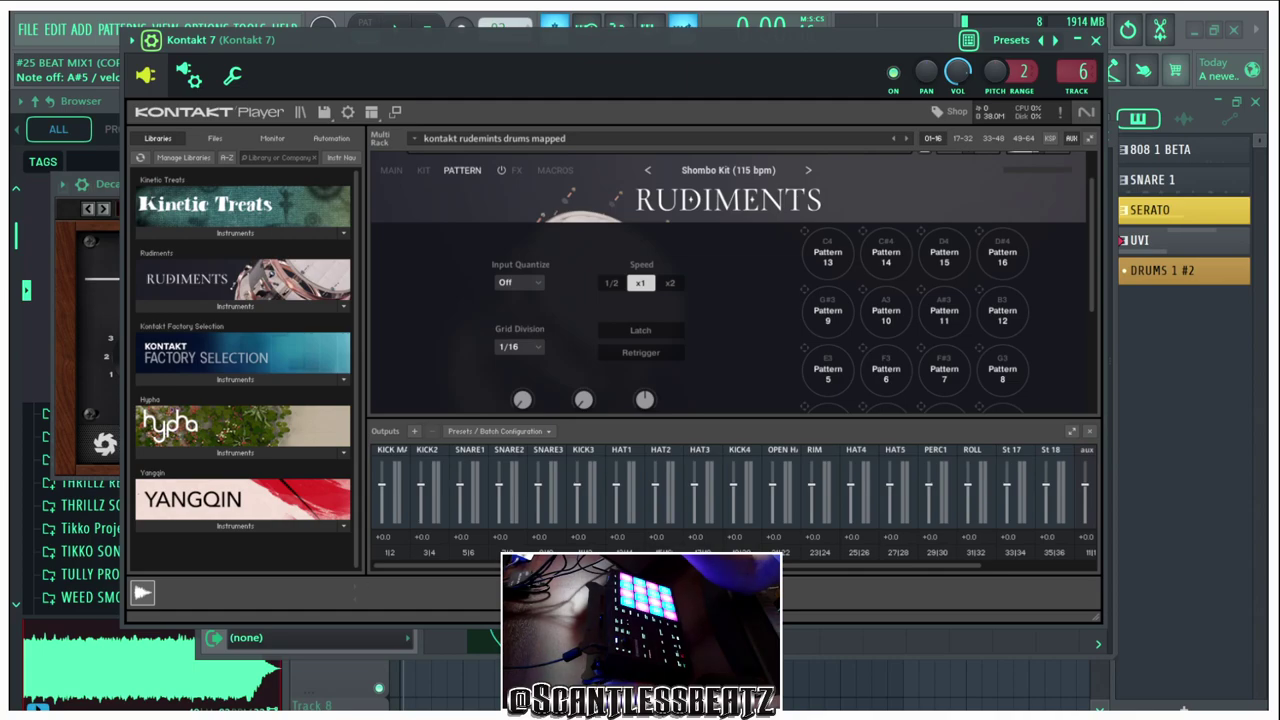
{"action": "scroll", "coordinate": [732, 283], "scroll_direction": "down", "scroll_amount": 1}
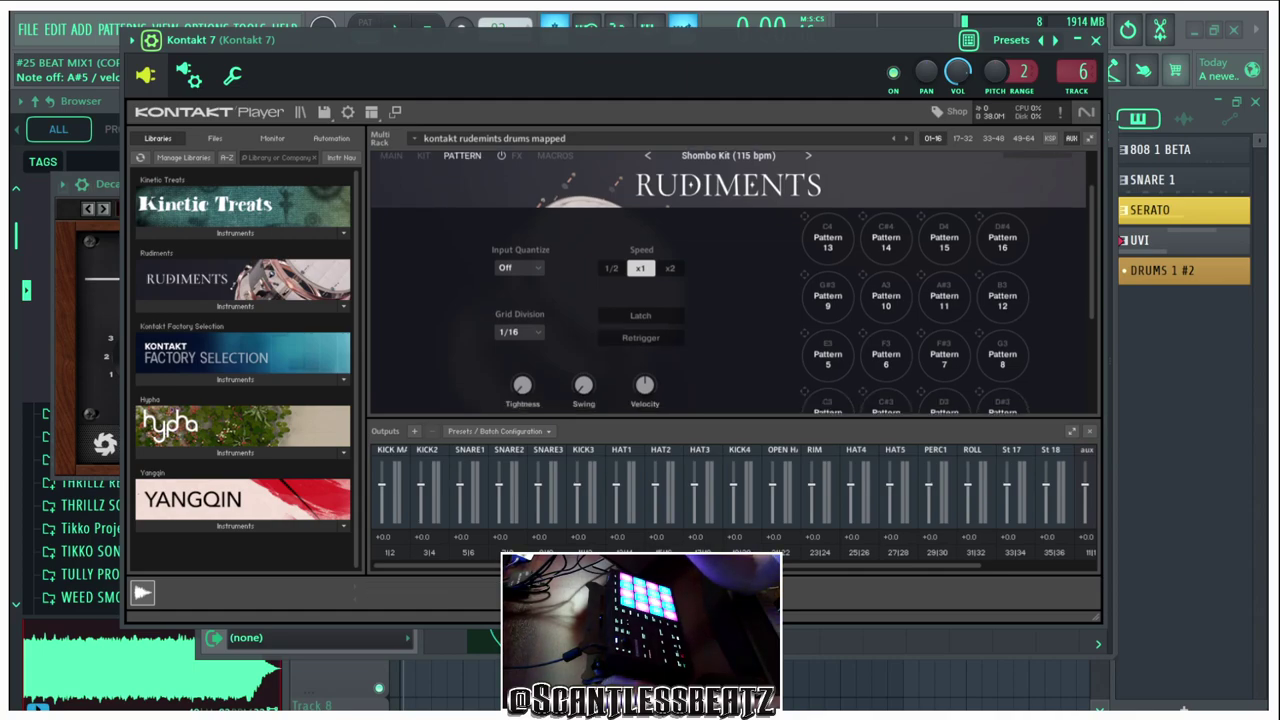
{"action": "scroll", "coordinate": [728, 283], "scroll_direction": "down", "scroll_amount": 5}
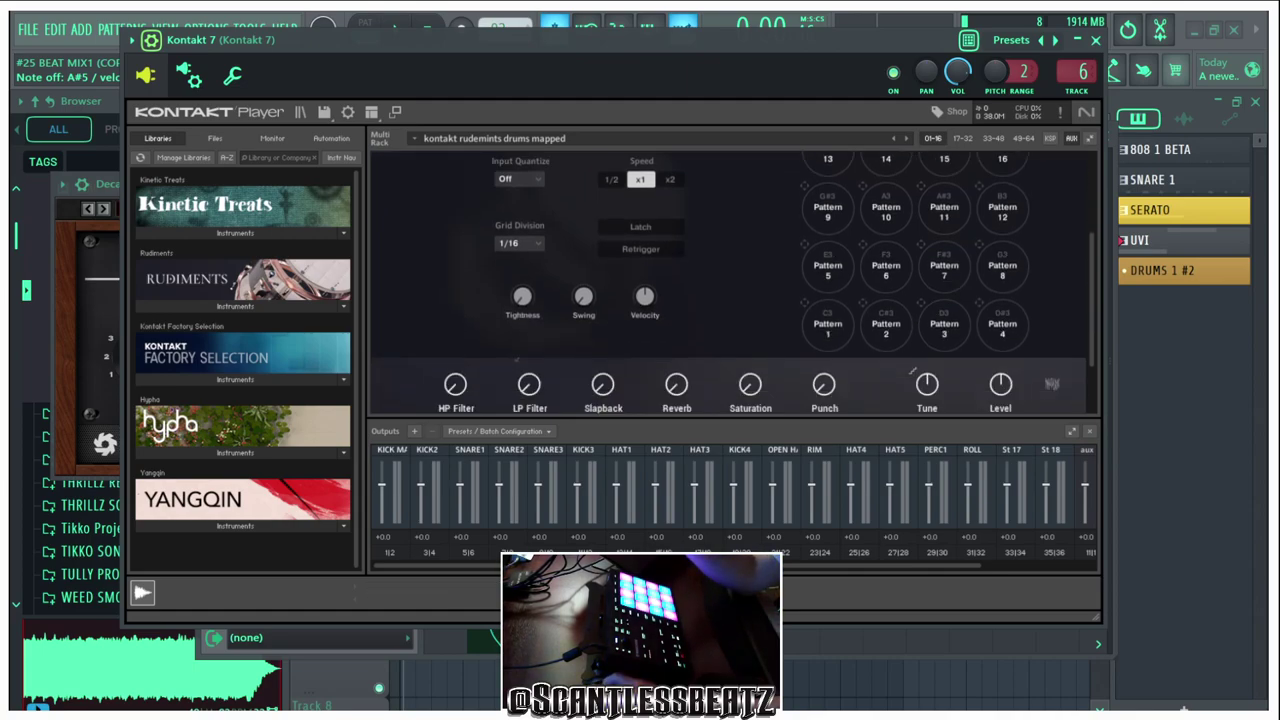
{"action": "scroll", "coordinate": [728, 283], "scroll_direction": "down", "scroll_amount": 3}
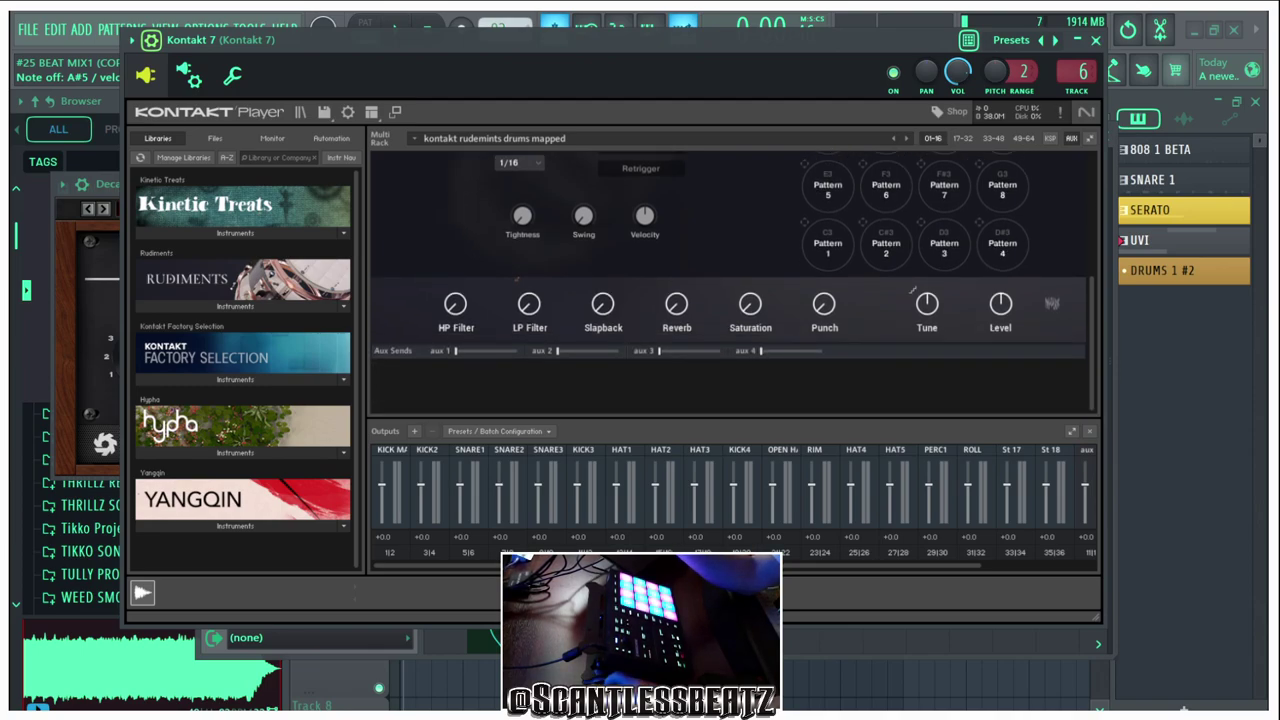
{"action": "scroll", "coordinate": [728, 283], "scroll_direction": "up", "scroll_amount": 4}
{"action": "scroll", "coordinate": [728, 283], "scroll_direction": "up", "scroll_amount": 8}
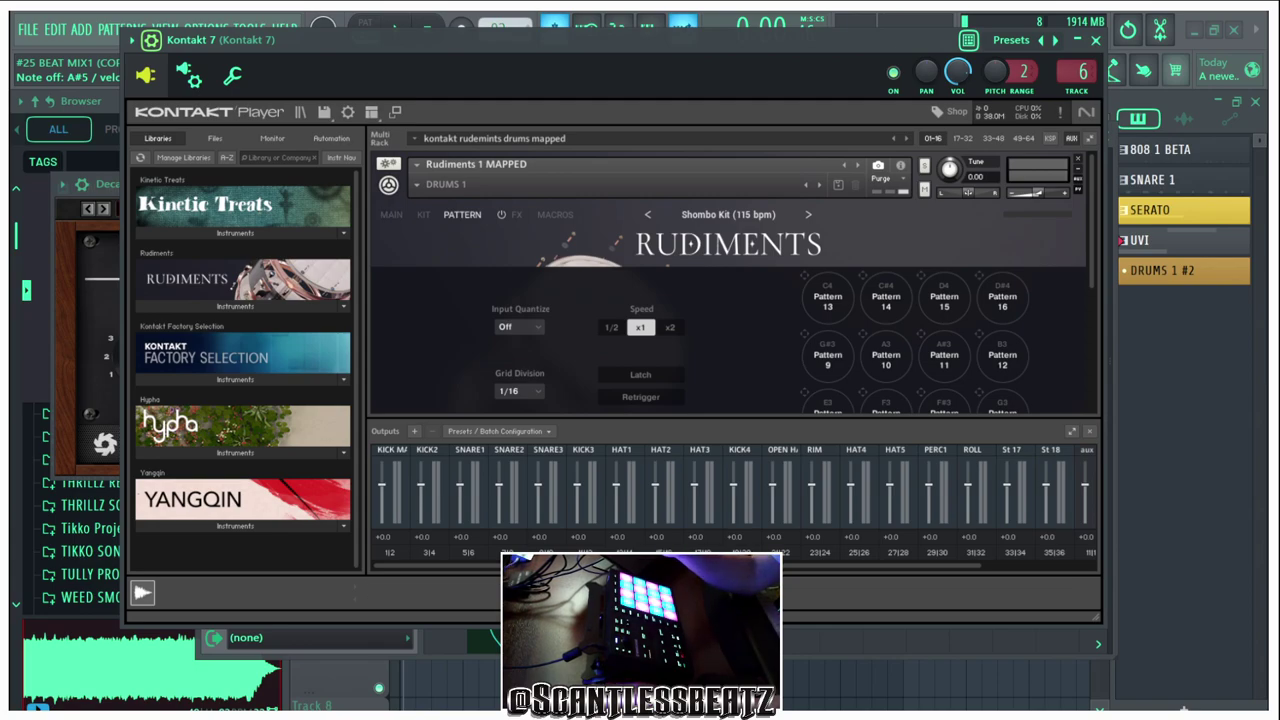
Switch Rudiments back to its main page and open the channel rack above the Kontakt 7 window
{"action": "left_click", "coordinate": [391, 215]}
{"action": "scroll", "coordinate": [728, 283], "scroll_direction": "down", "scroll_amount": 1}
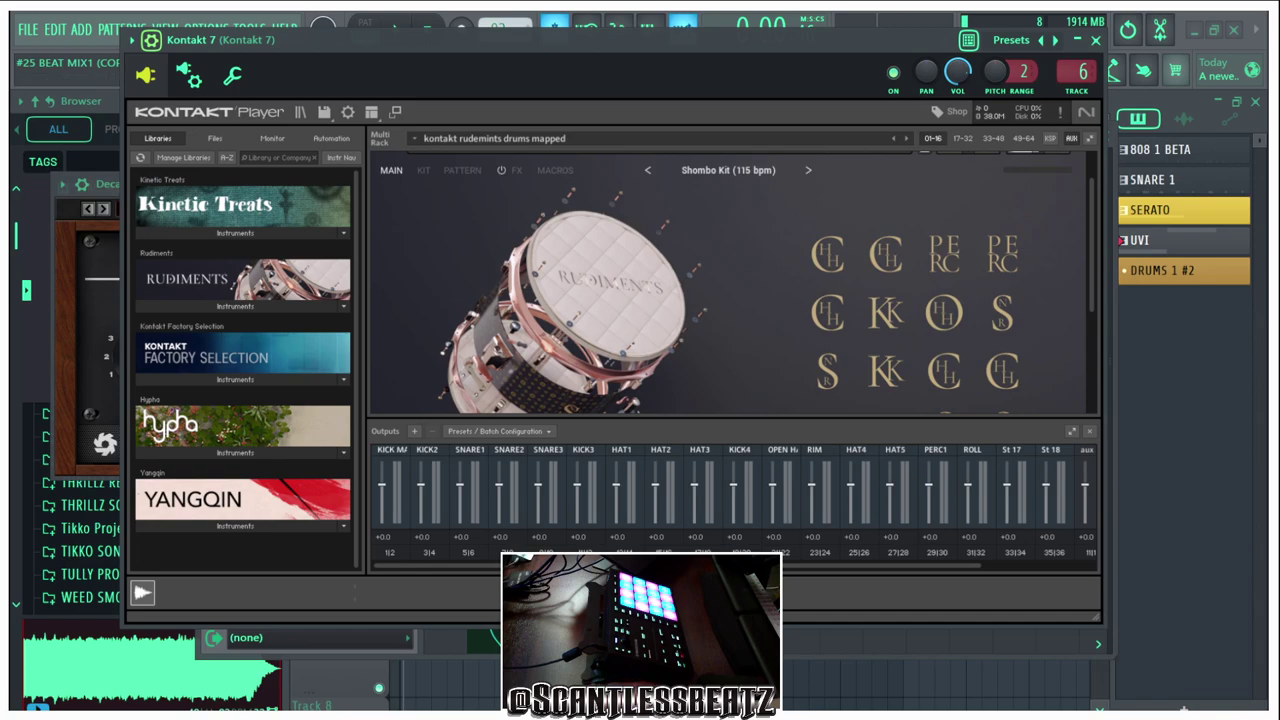
{"action": "left_click_drag", "start_coordinate": [700, 40], "coordinate": [738, 211]}
{"action": "left_click", "coordinate": [950, 68]}
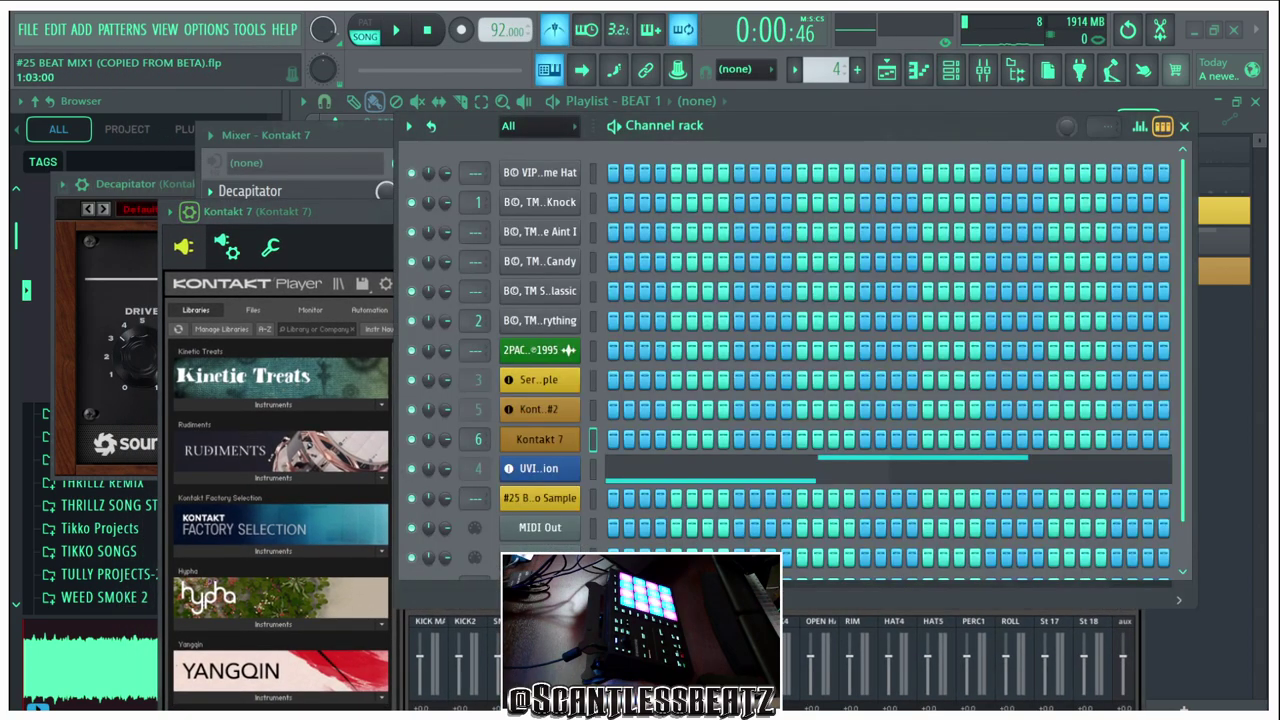
{"action": "left_click_drag", "start_coordinate": [800, 126], "coordinate": [679, 38]}
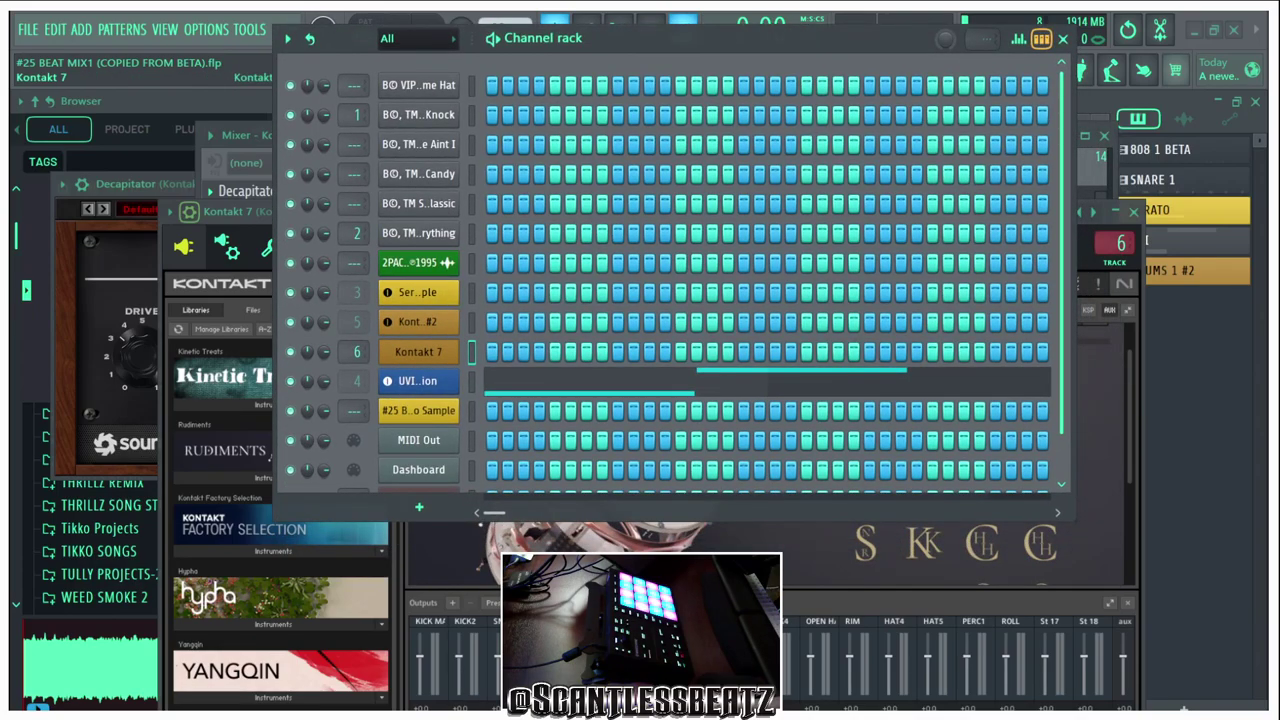
{"action": "left_click_drag", "start_coordinate": [345, 34], "coordinate": [369, 41]}
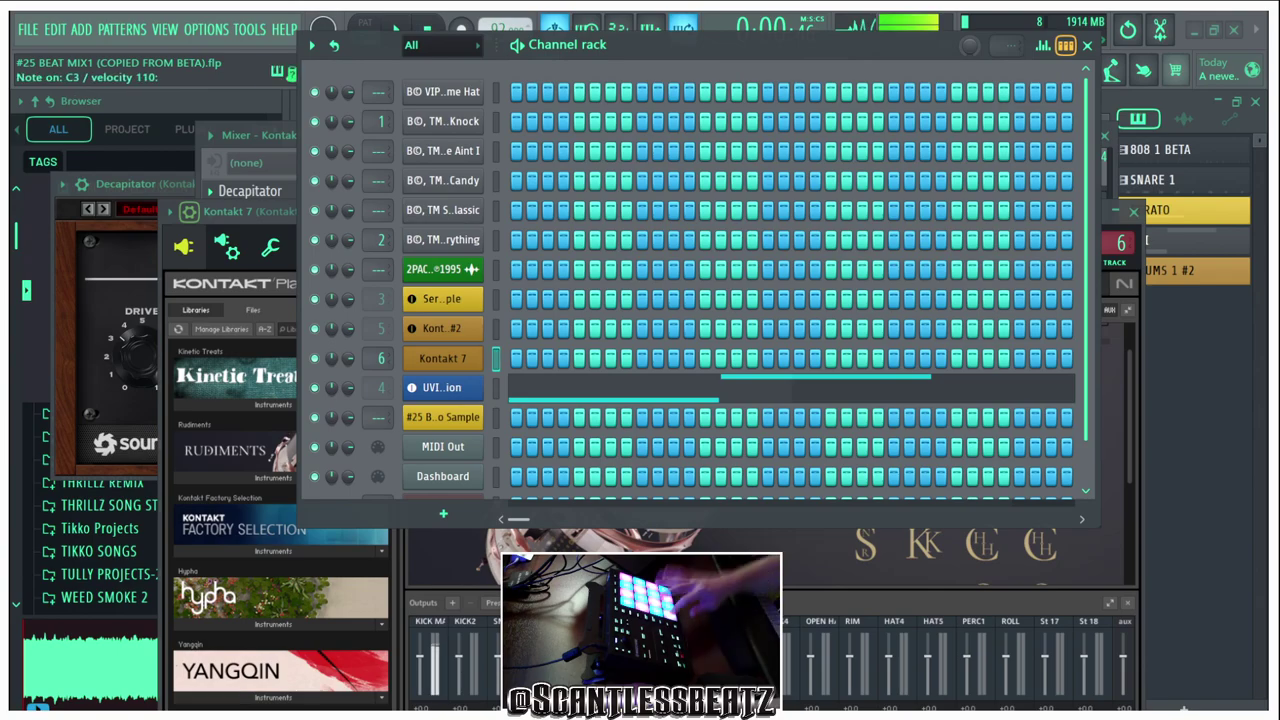
Move the channel rack lower and check the mixer's Kontakt 7 track and Insert 8 for their effects
{"action": "left_click_drag", "start_coordinate": [800, 45], "coordinate": [763, 140]}
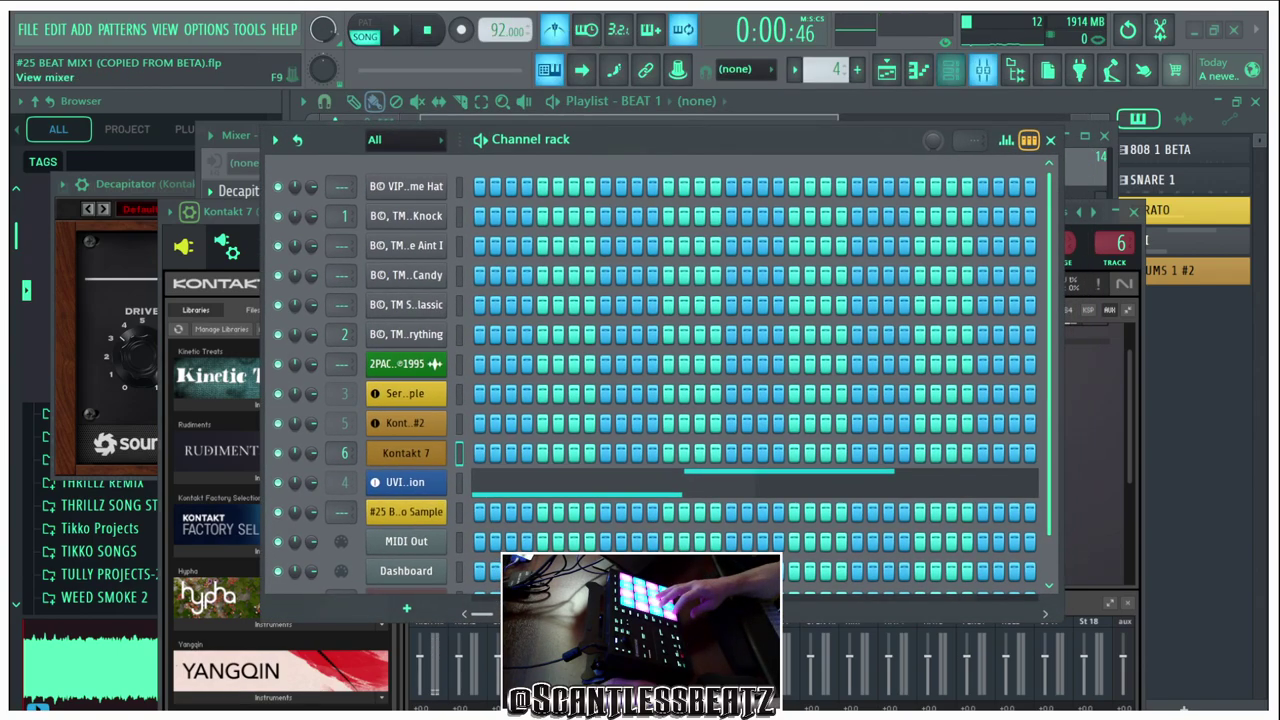
{"action": "left_click", "coordinate": [983, 69]}
{"action": "left_click", "coordinate": [983, 69]}
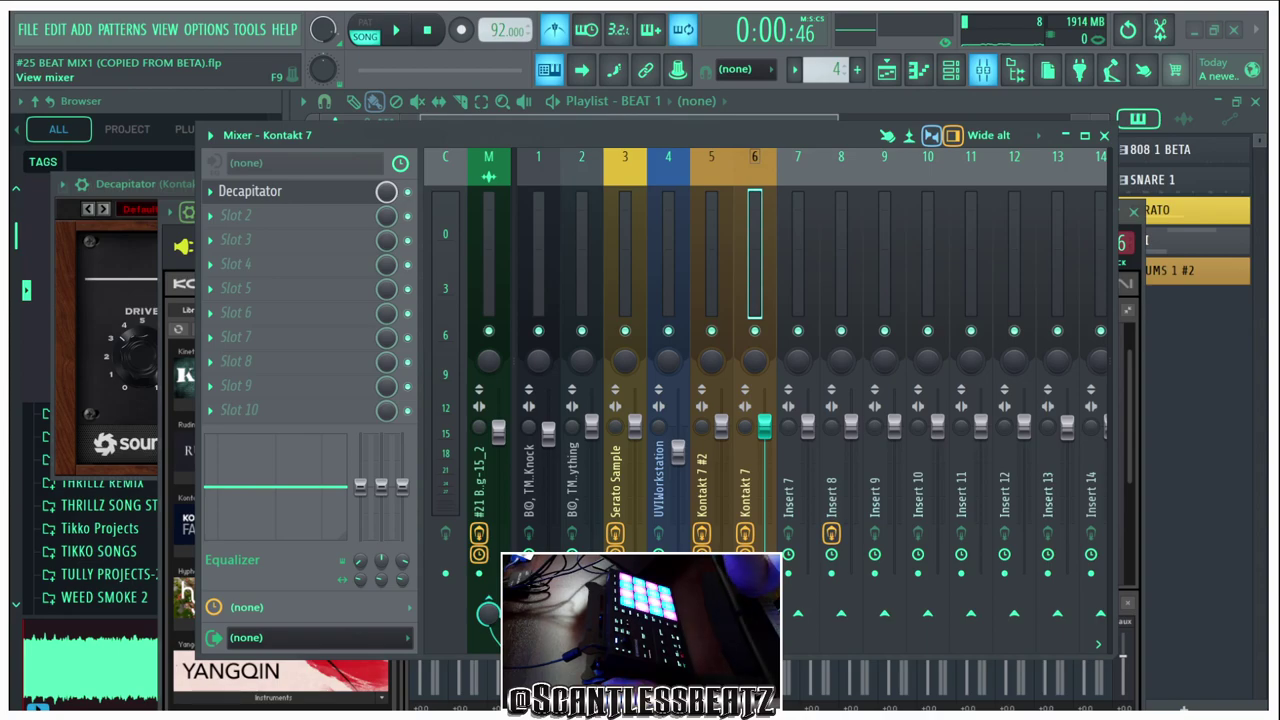
{"action": "key", "text": "Right"}
{"action": "key", "text": "Right"}
{"action": "key", "text": "Right"}
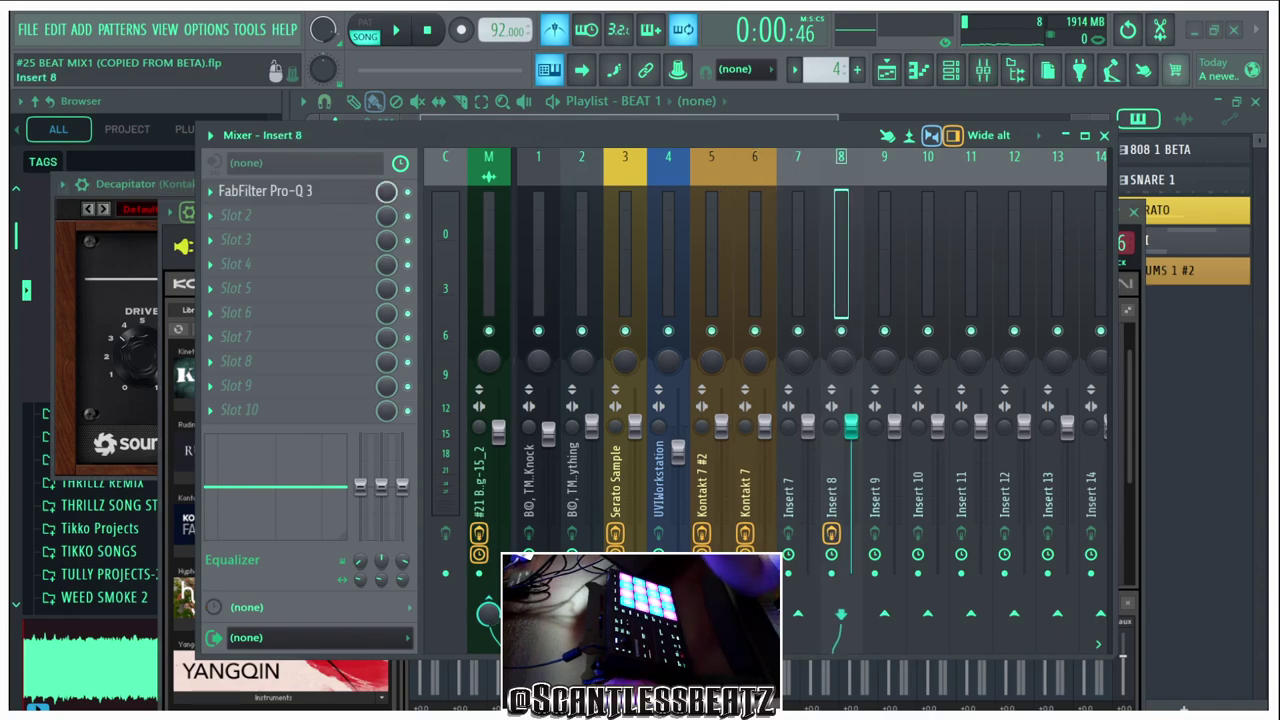
{"action": "left_click", "coordinate": [983, 69]}
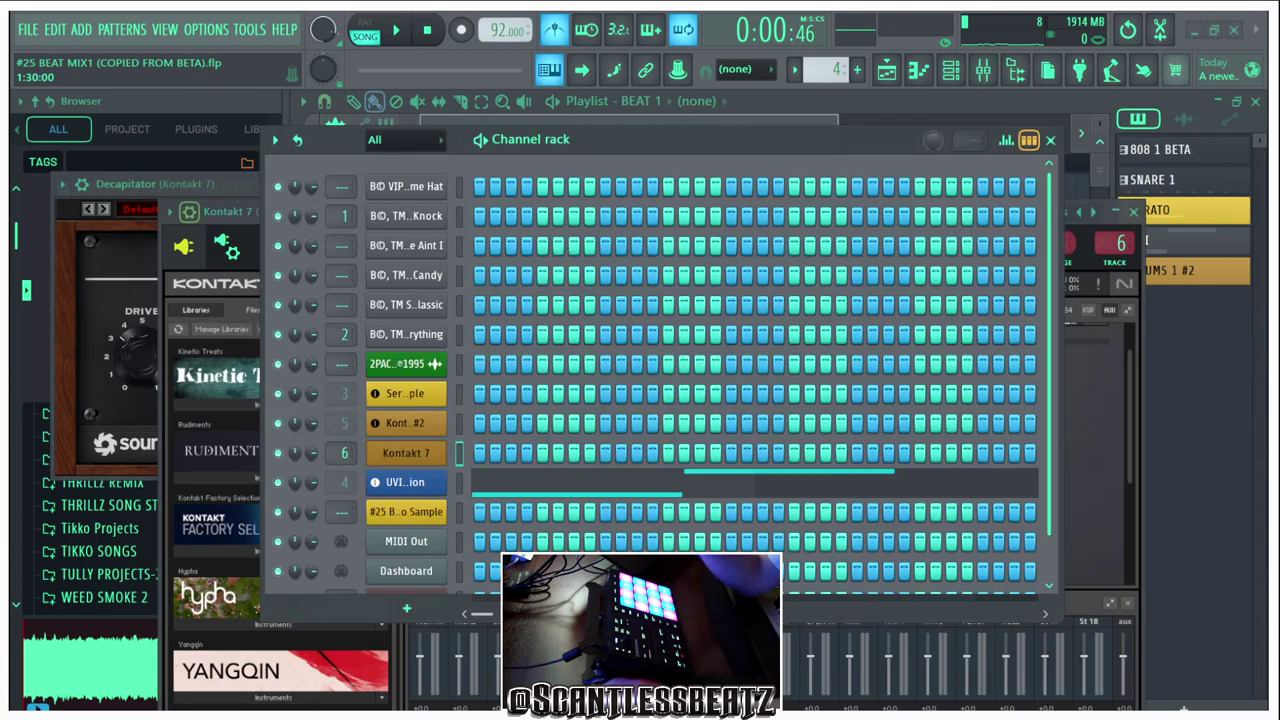
Hide the channel rack and move the Kontakt 7 window up to show the Rudiments kit and its outputs
{"action": "left_click", "coordinate": [951, 69]}
{"action": "left_click_drag", "start_coordinate": [760, 212], "coordinate": [719, 48]}
{"action": "scroll", "coordinate": [727, 290], "scroll_direction": "down", "scroll_amount": 4}
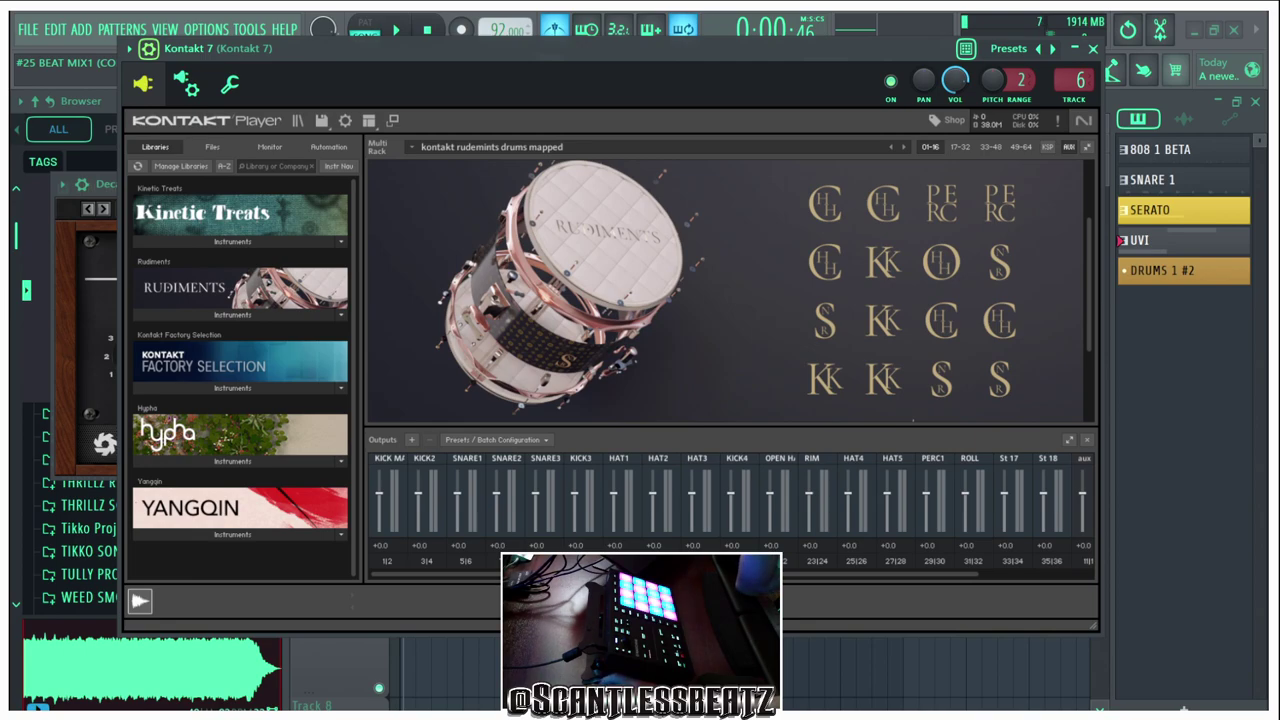
{"action": "scroll", "coordinate": [727, 290], "scroll_direction": "up", "scroll_amount": 7}
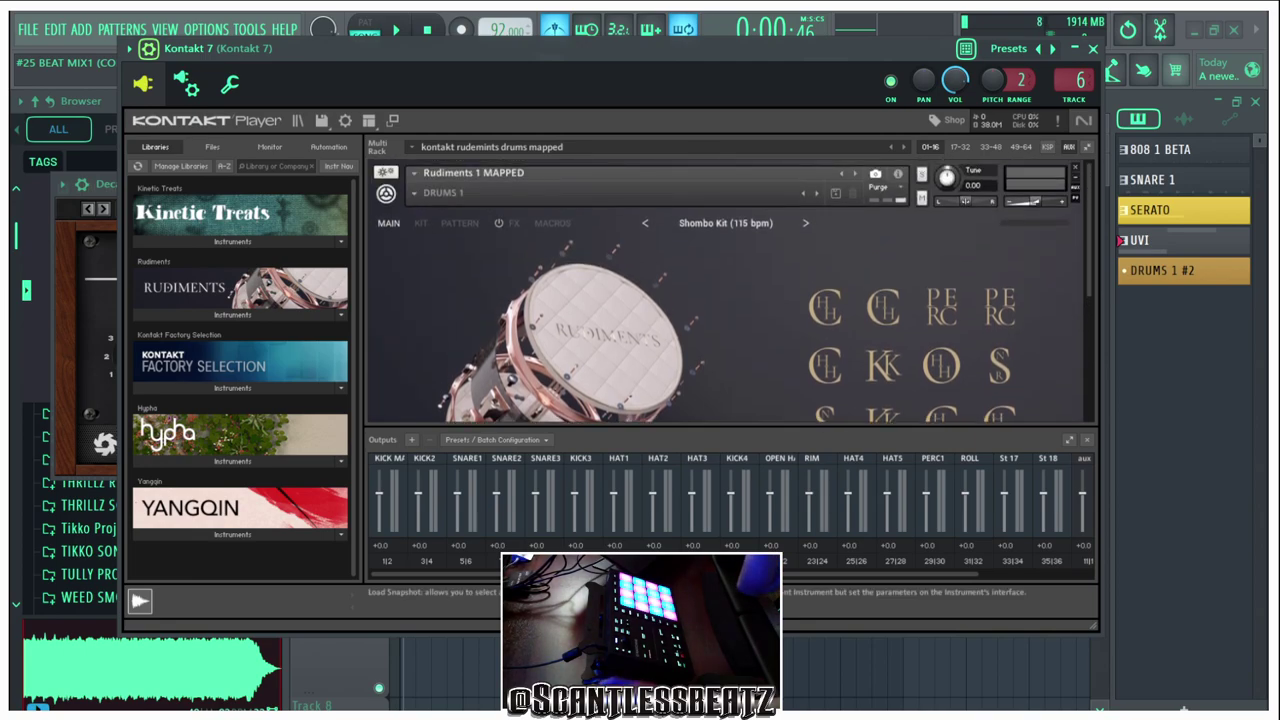
Toggle the display of Kontakt's Outputs section off and back on
{"action": "left_click", "coordinate": [368, 120]}
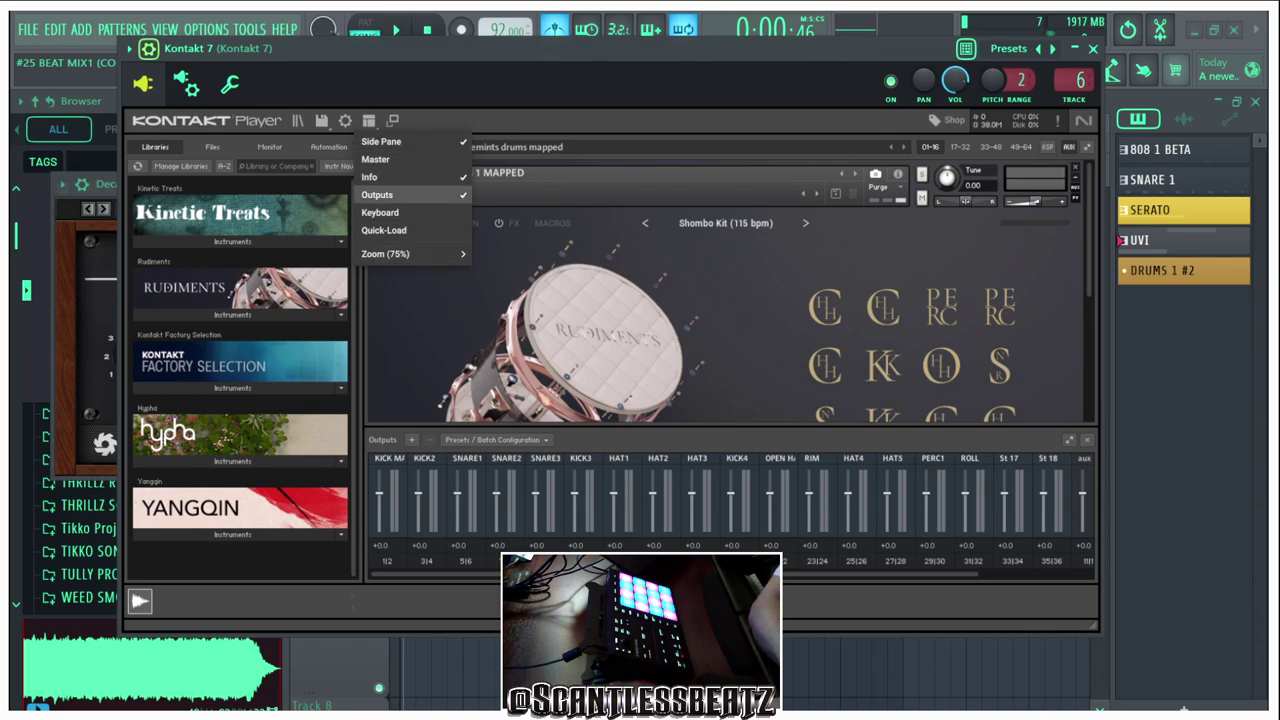
{"action": "left_click", "coordinate": [377, 194]}
{"action": "left_click", "coordinate": [369, 120]}
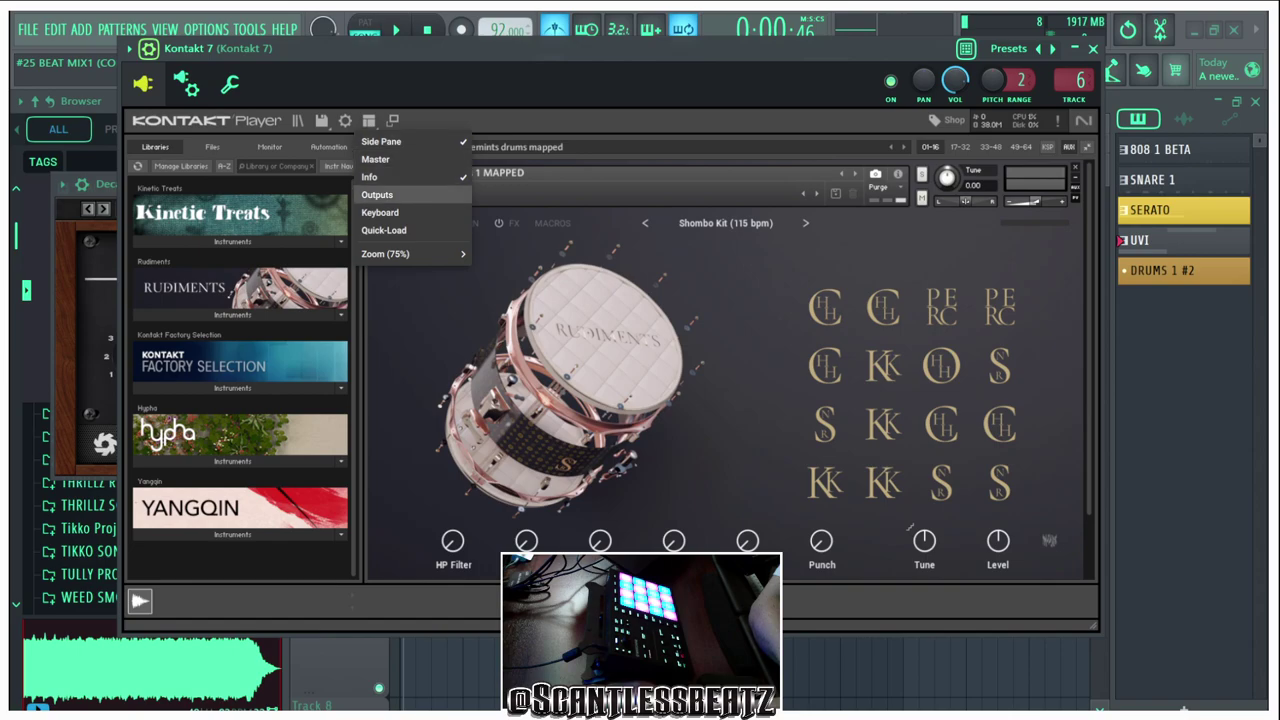
{"action": "left_click", "coordinate": [377, 194]}
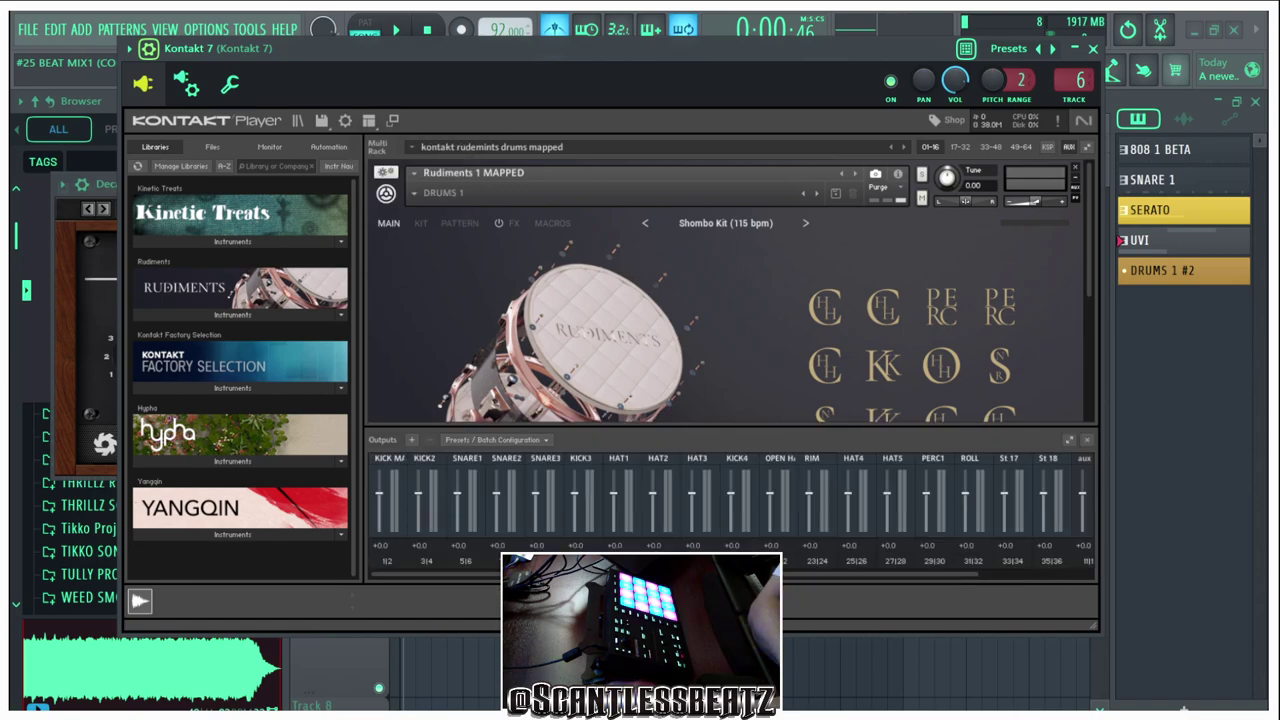
Try to configure new Kontakt outputs from host output KT St 1 [1], deleting existing channels and making this the default configuration
{"action": "left_click", "coordinate": [411, 440]}
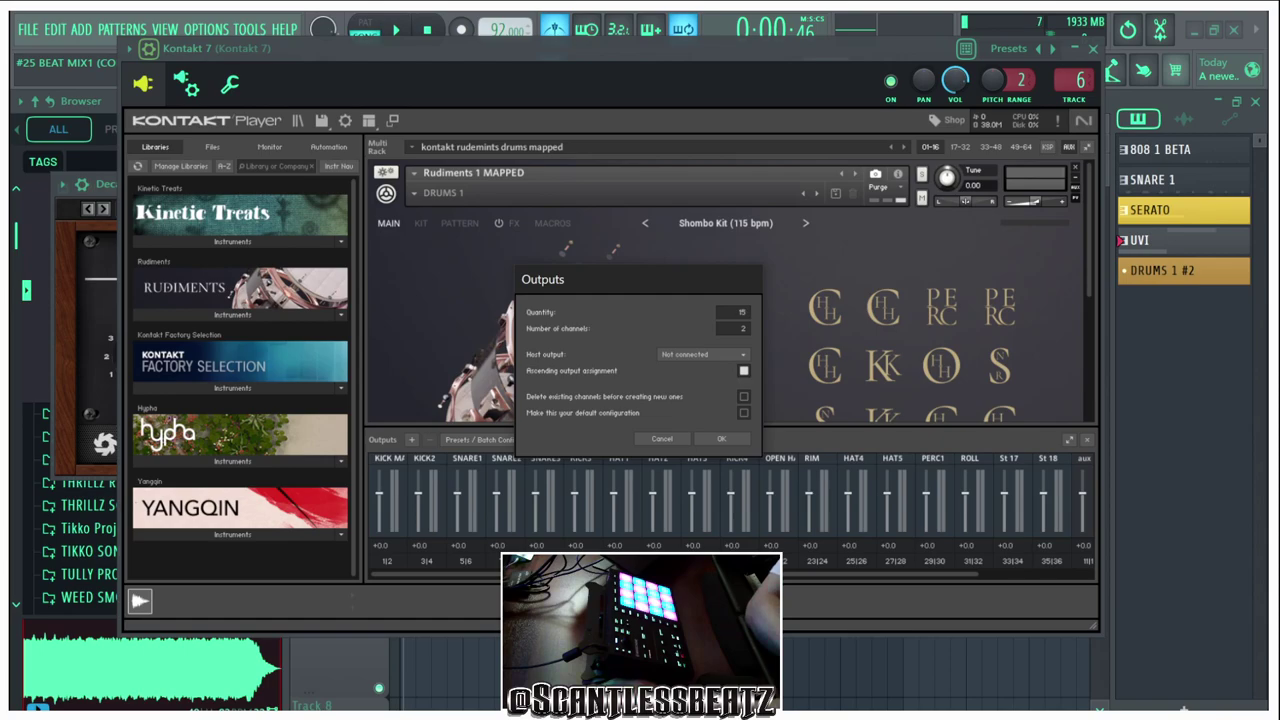
{"action": "left_click", "coordinate": [703, 354]}
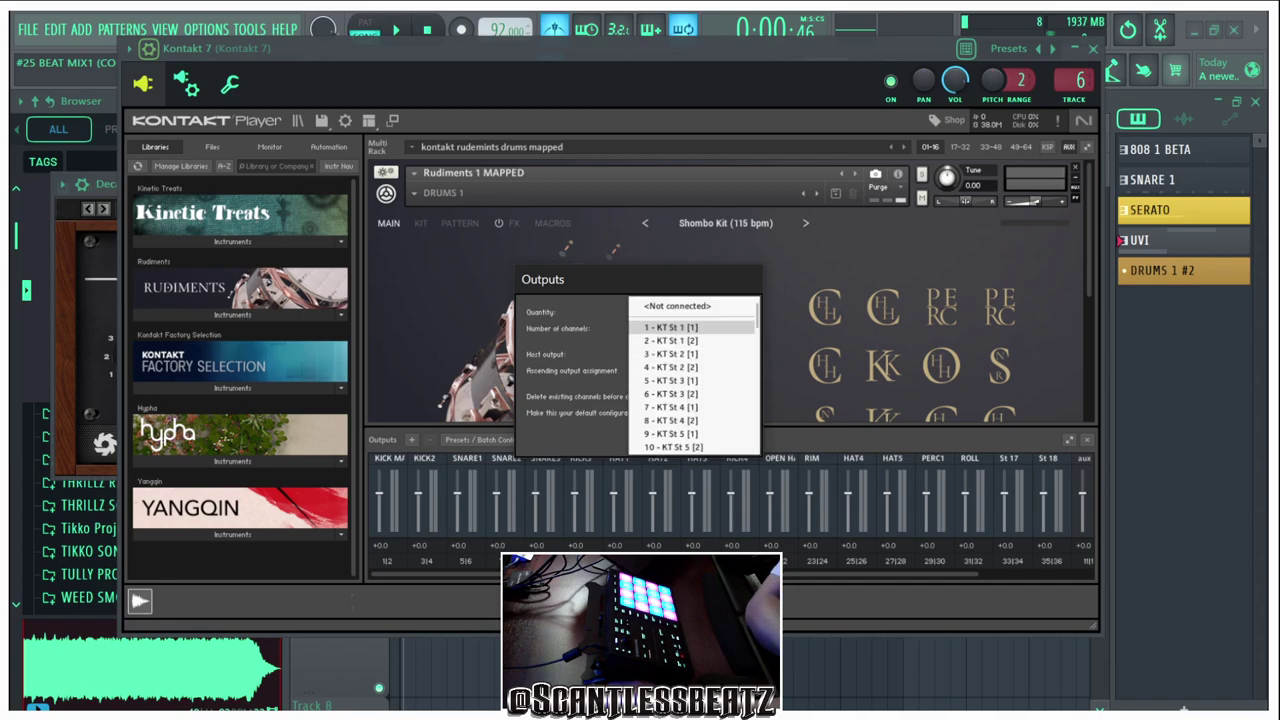
{"action": "left_click", "coordinate": [690, 328]}
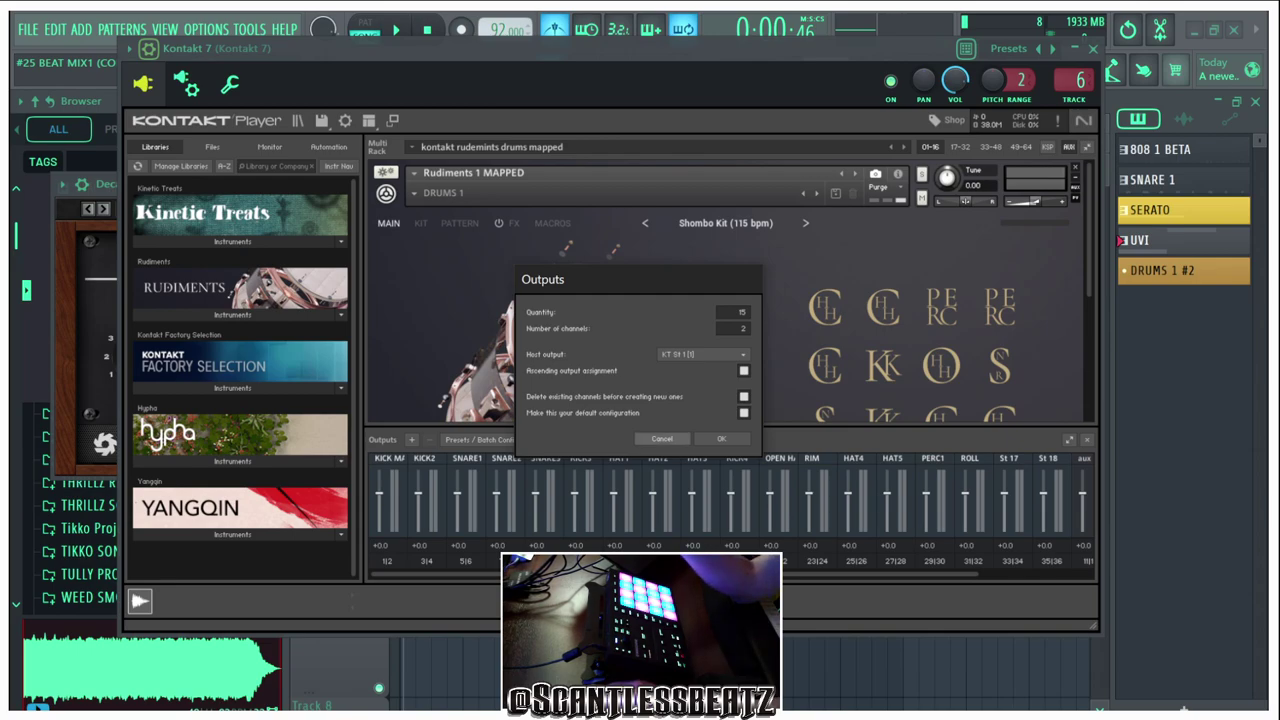
{"action": "left_click", "coordinate": [662, 439]}
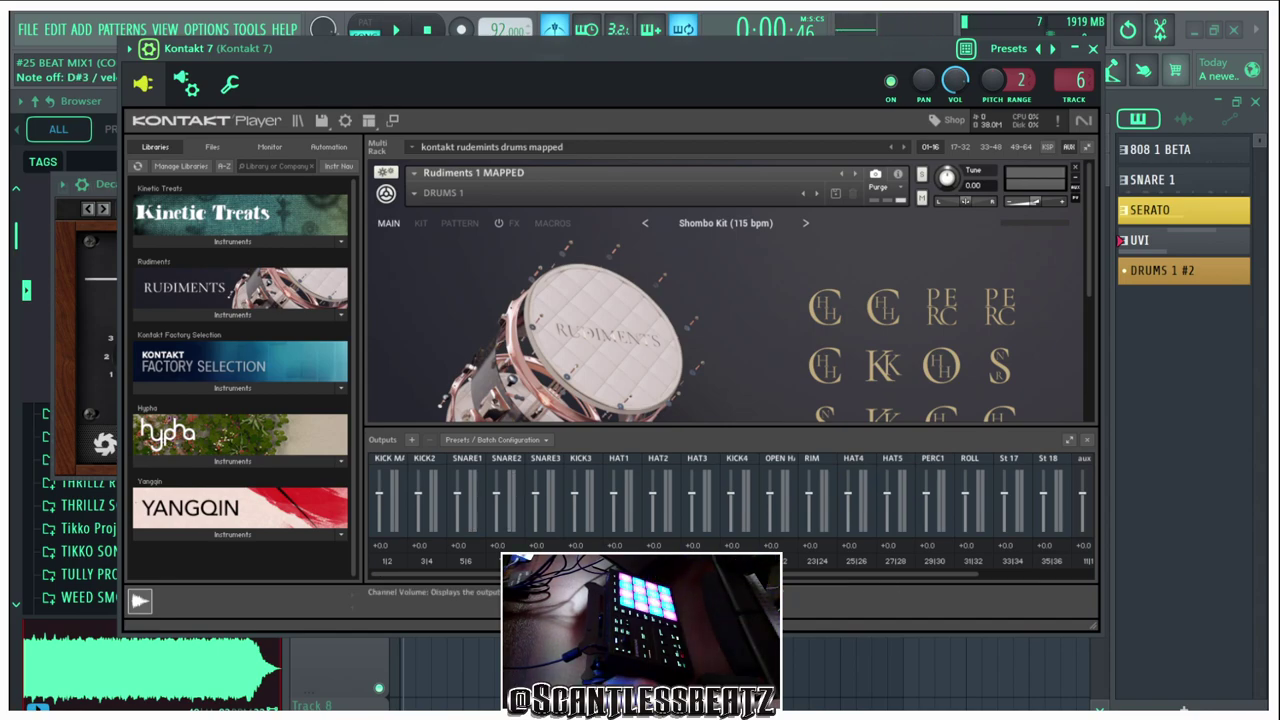
Check the played drum levels in the mixer with Insert 7 selected and return to the Kontakt 7 window
{"action": "left_click_drag", "start_coordinate": [560, 48], "coordinate": [547, 101]}
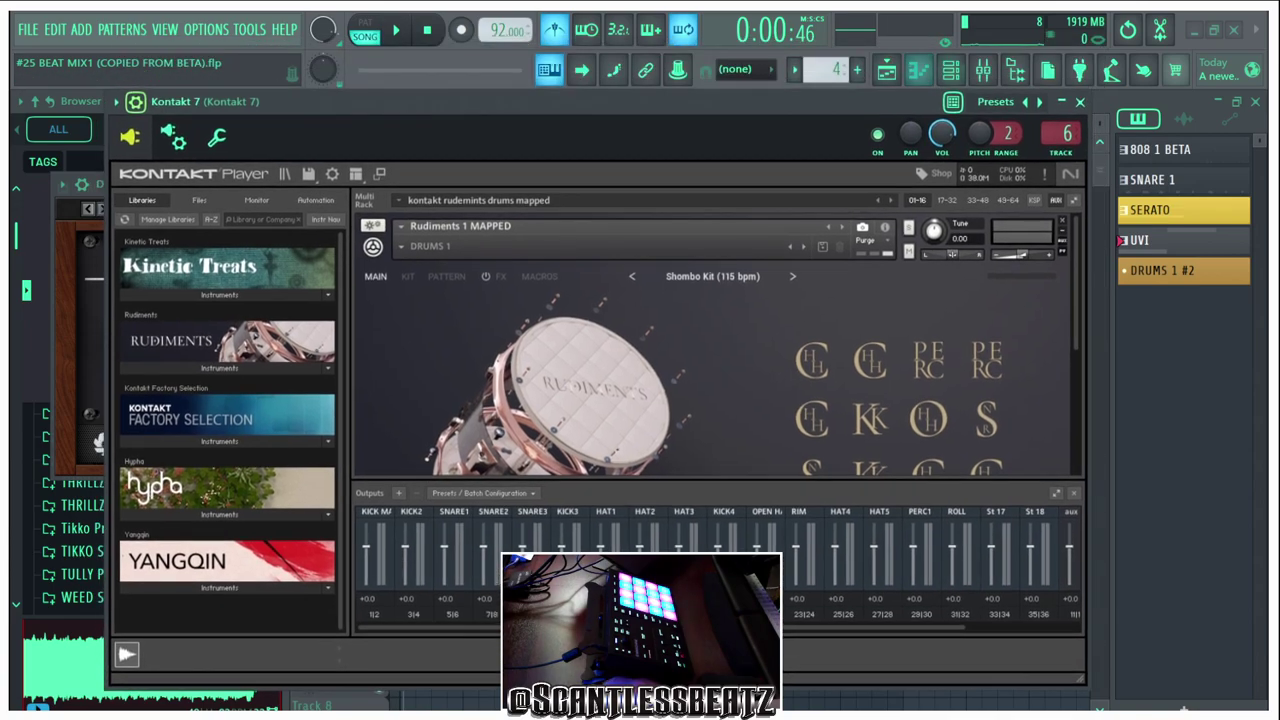
{"action": "left_click", "coordinate": [983, 69]}
{"action": "left_click", "coordinate": [797, 260]}
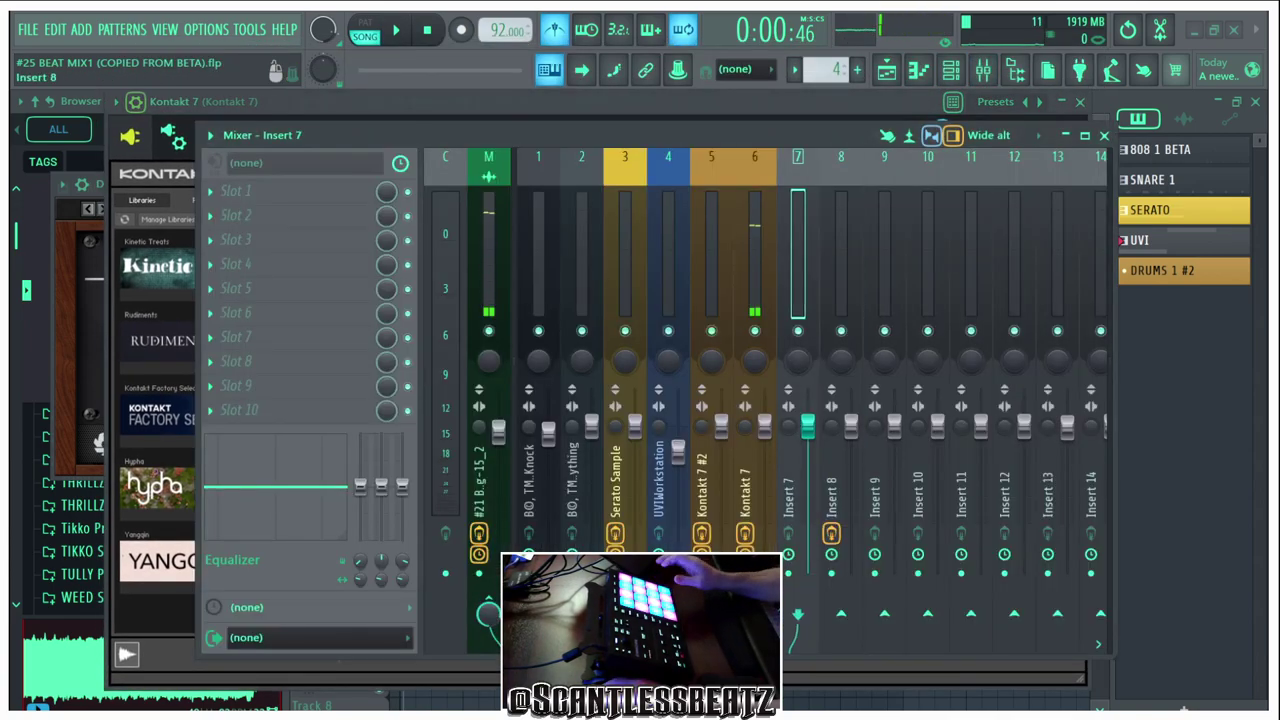
{"action": "left_click", "coordinate": [700, 102]}
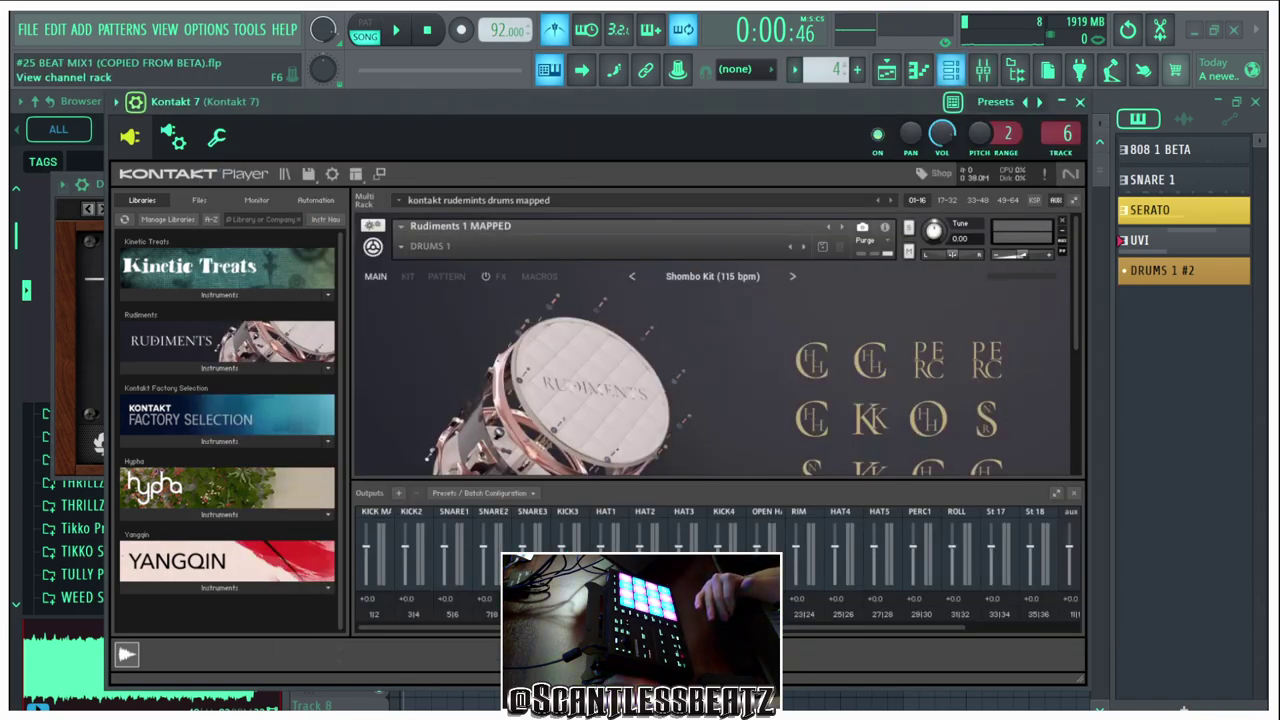
Arrange the mixer, Kontakt 7 and channel rack windows so parts of all three can be seen together
{"action": "left_click", "coordinate": [983, 69]}
{"action": "left_click_drag", "start_coordinate": [612, 135], "coordinate": [733, 353]}
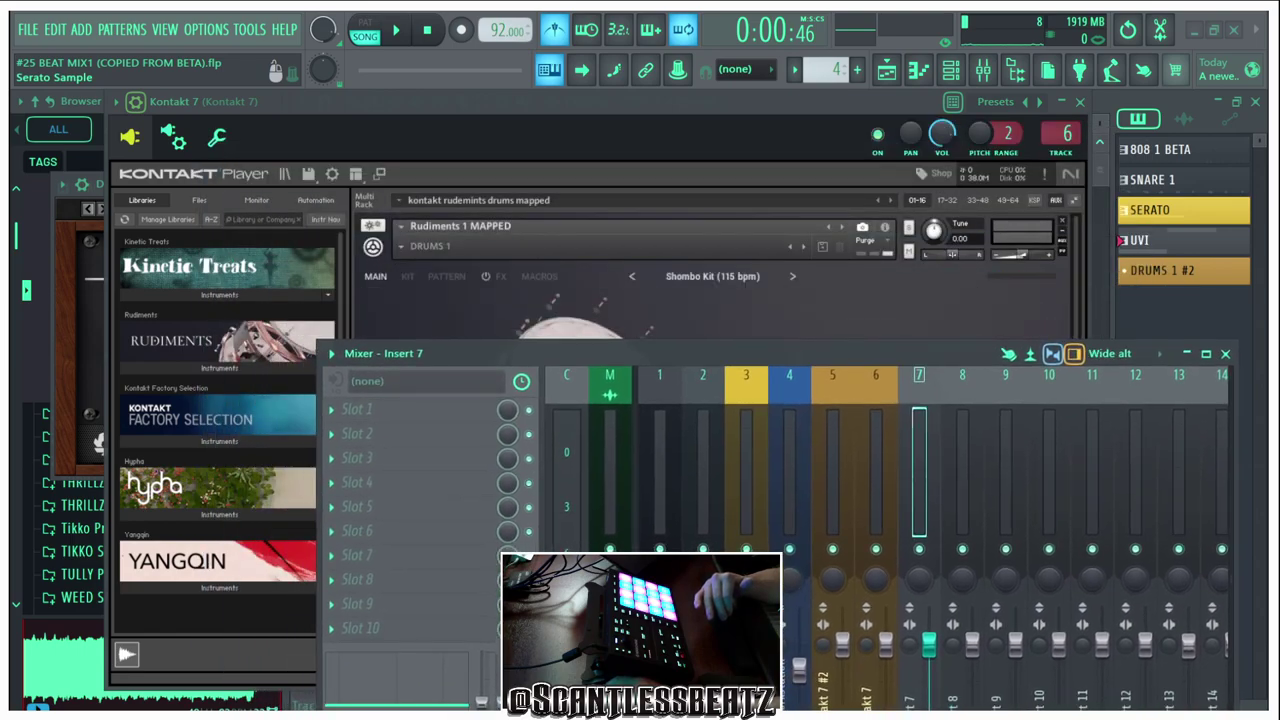
{"action": "left_click_drag", "start_coordinate": [660, 102], "coordinate": [618, 91]}
{"action": "left_click", "coordinate": [950, 68]}
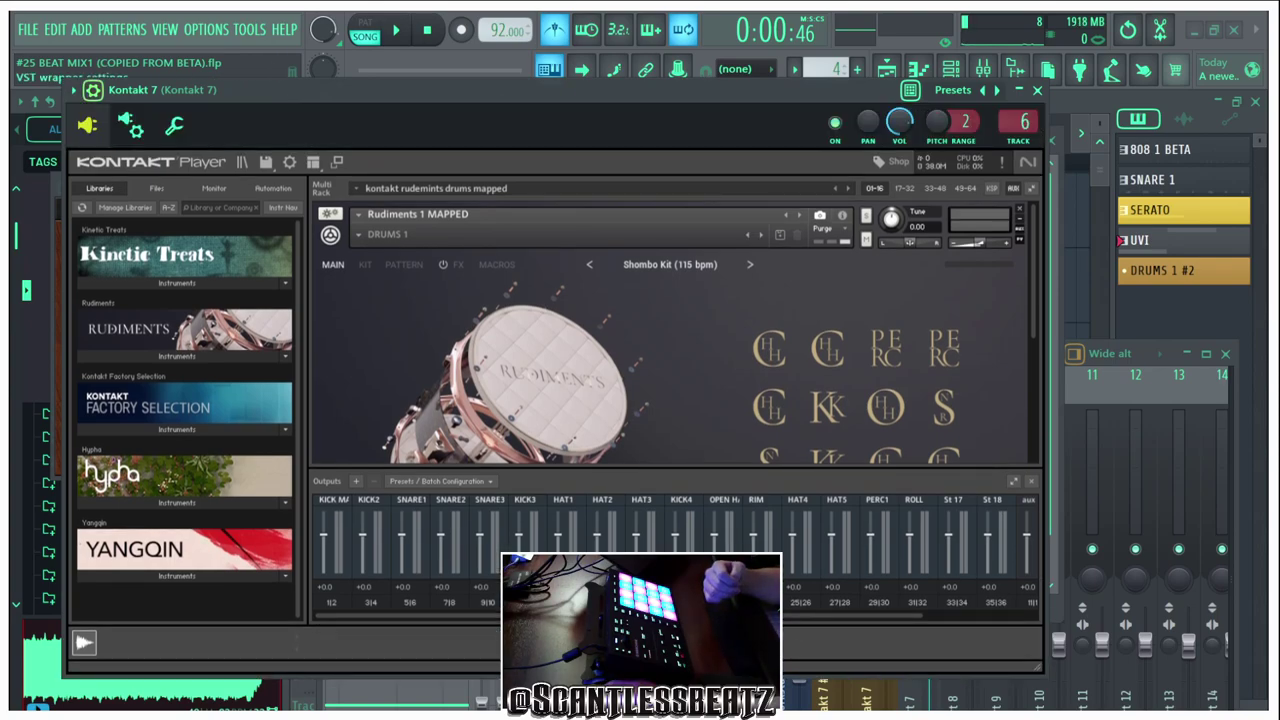
Auto-map all of Kontakt 7's outputs incrementally in the plugin wrapper's Processing settings after reviewing the output connections
{"action": "left_click", "coordinate": [130, 125]}
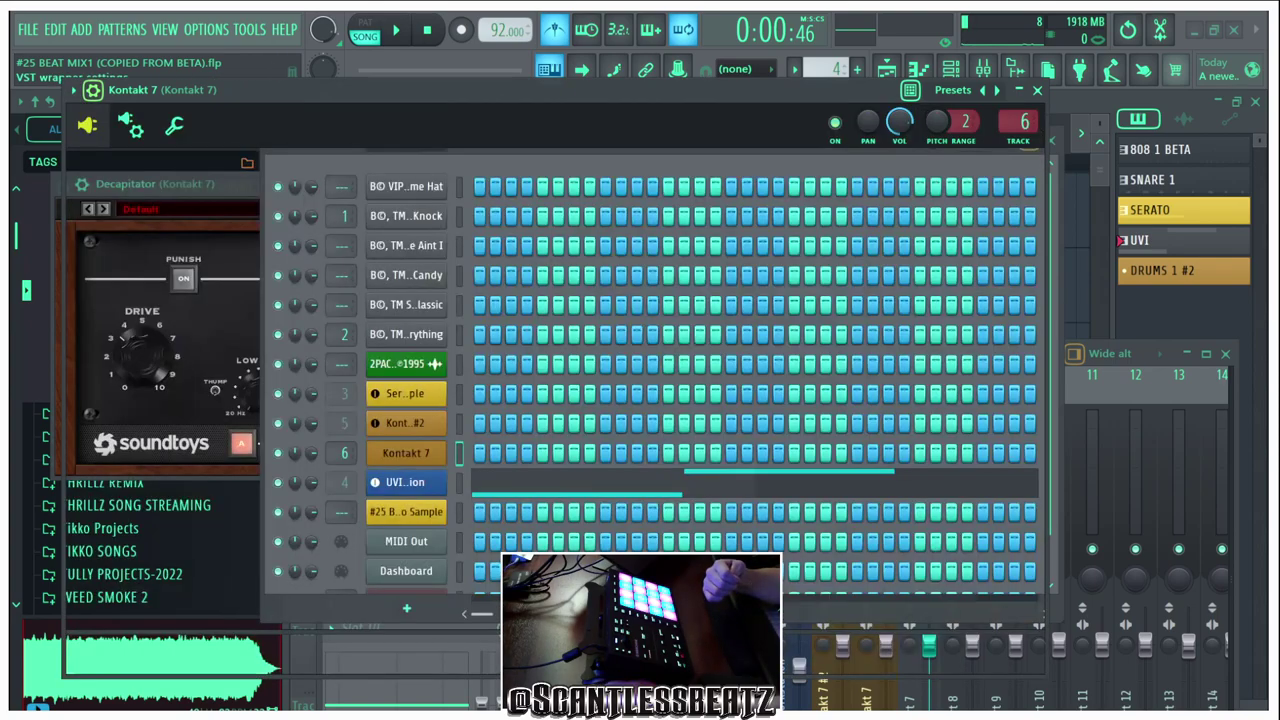
{"action": "left_click", "coordinate": [97, 167]}
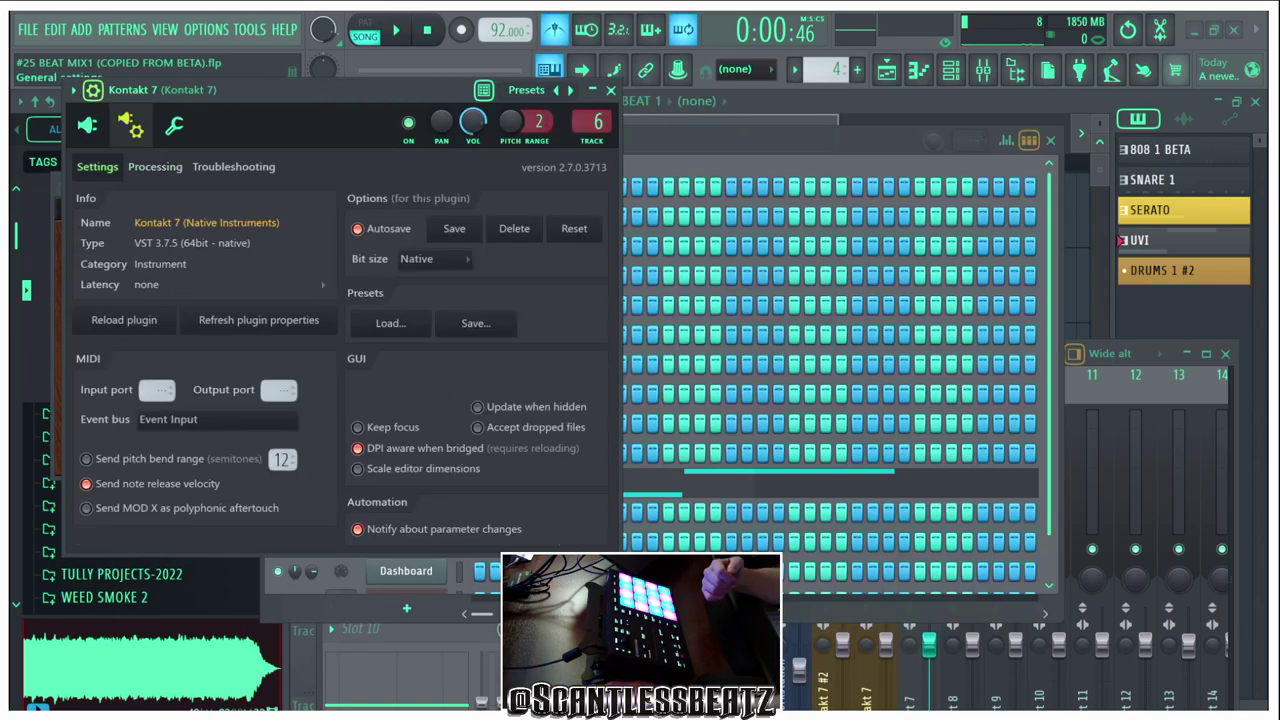
{"action": "left_click", "coordinate": [155, 167]}
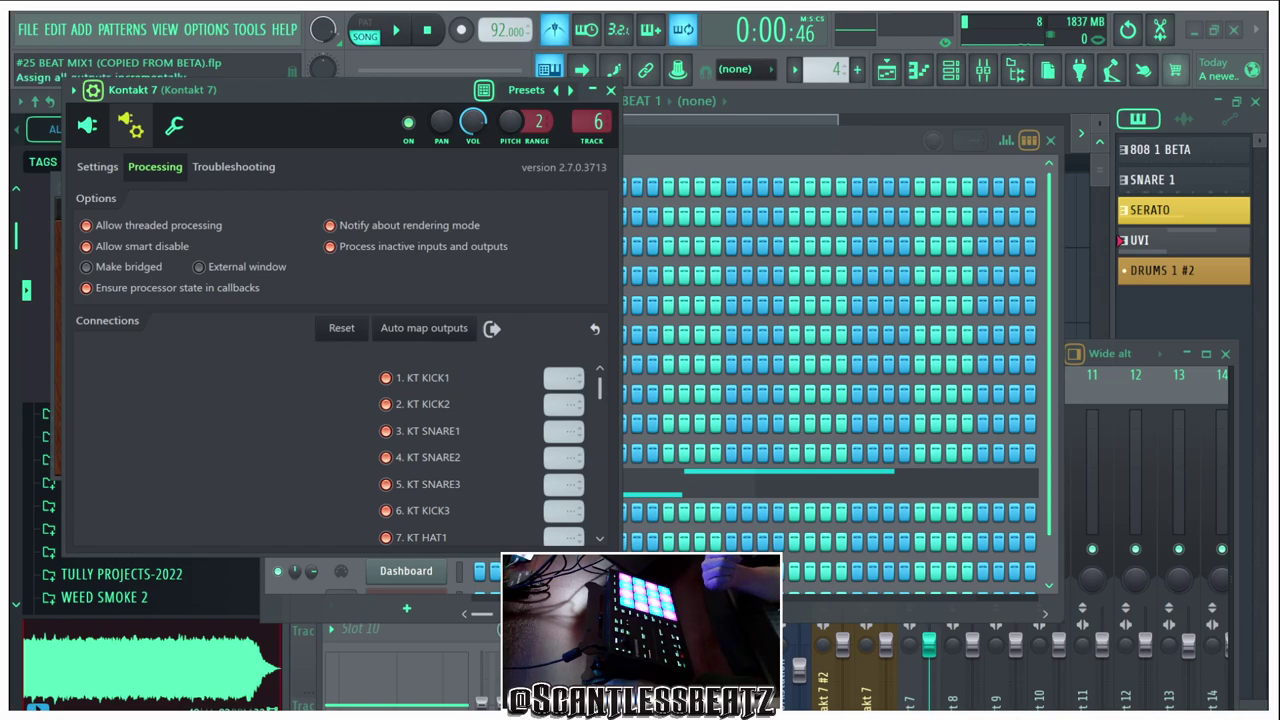
{"action": "scroll", "coordinate": [490, 450], "scroll_direction": "down", "scroll_amount": 3}
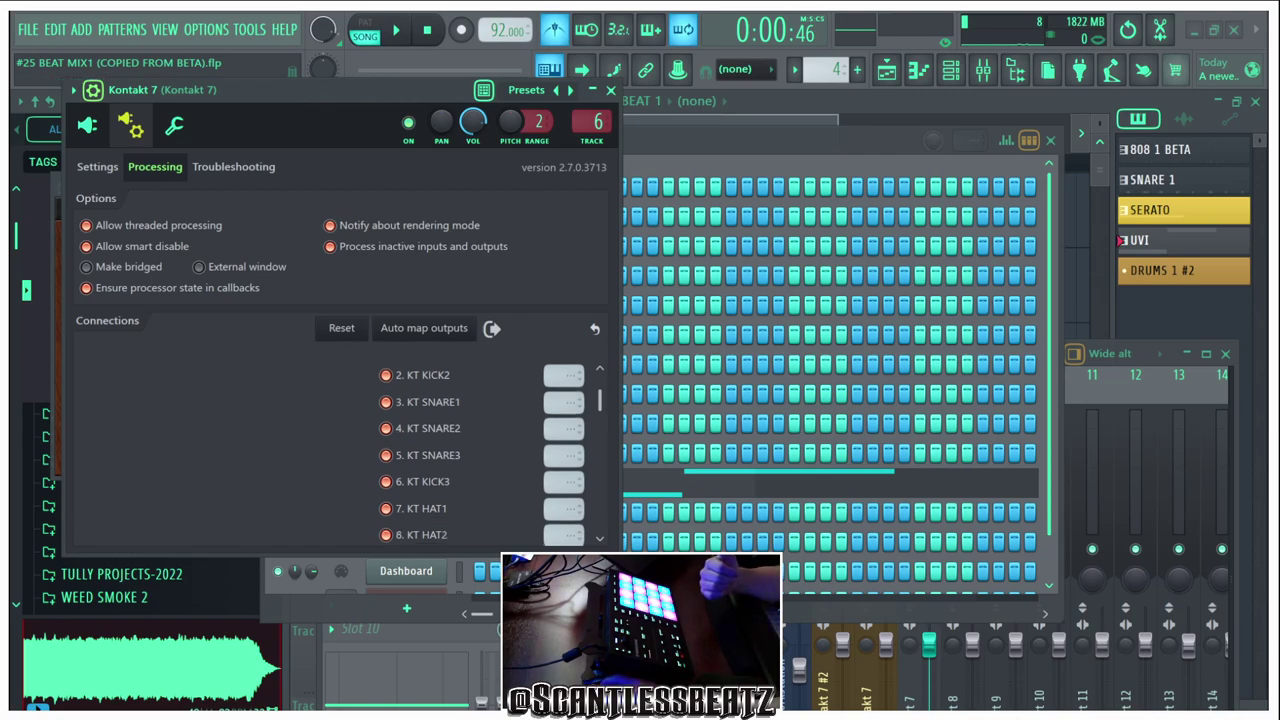
{"action": "scroll", "coordinate": [490, 450], "scroll_direction": "down", "scroll_amount": 2}
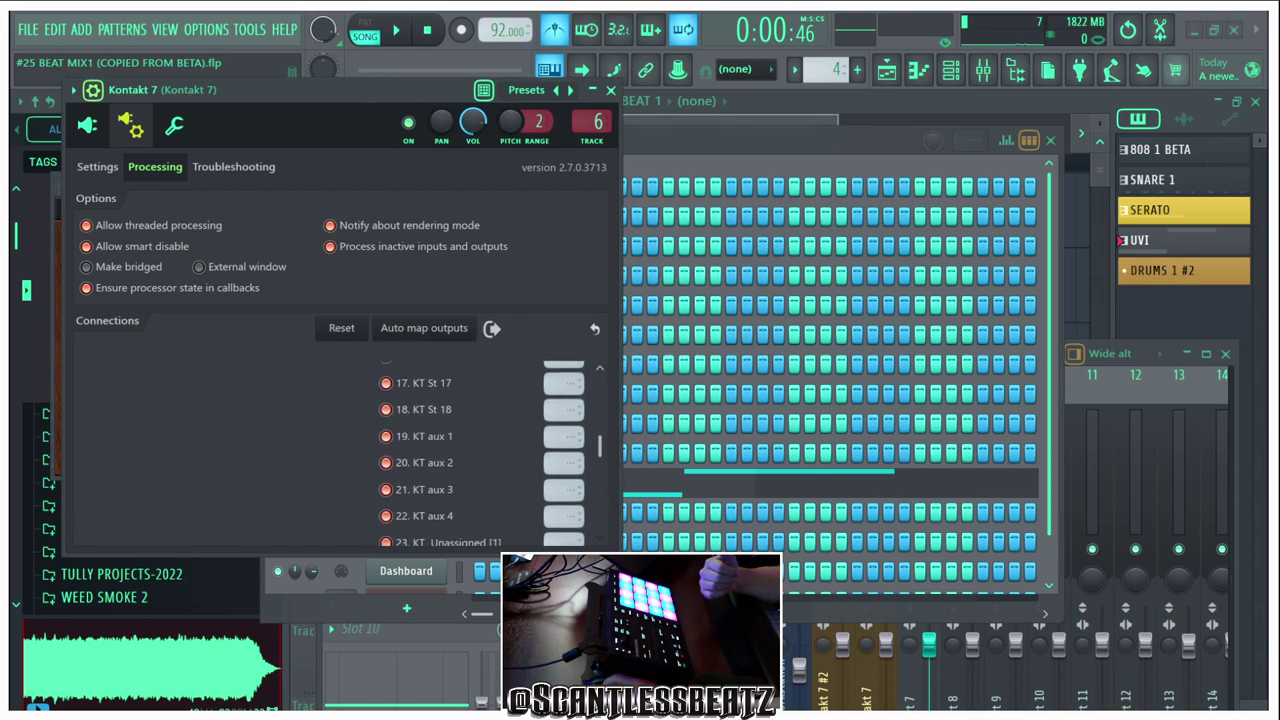
{"action": "scroll", "coordinate": [490, 450], "scroll_direction": "down", "scroll_amount": 1}
{"action": "scroll", "coordinate": [490, 450], "scroll_direction": "up", "scroll_amount": 5}
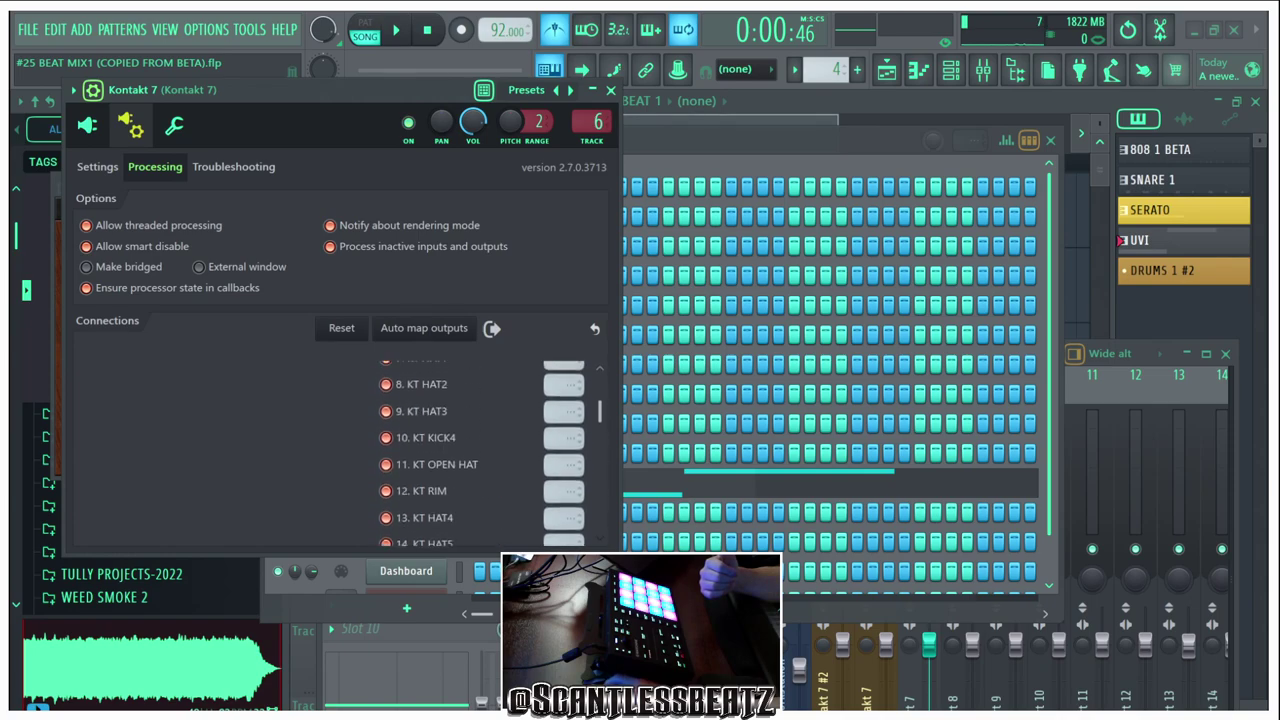
{"action": "scroll", "coordinate": [490, 450], "scroll_direction": "up", "scroll_amount": 2}
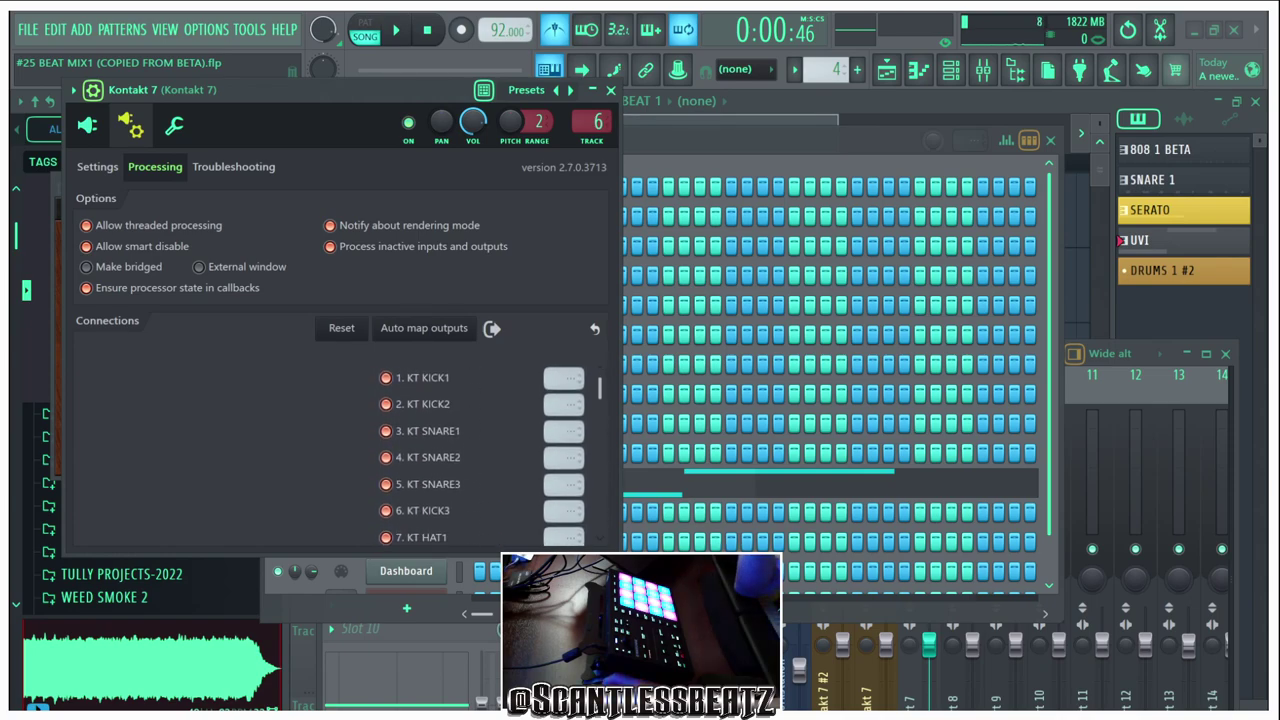
{"action": "left_click", "coordinate": [424, 328]}
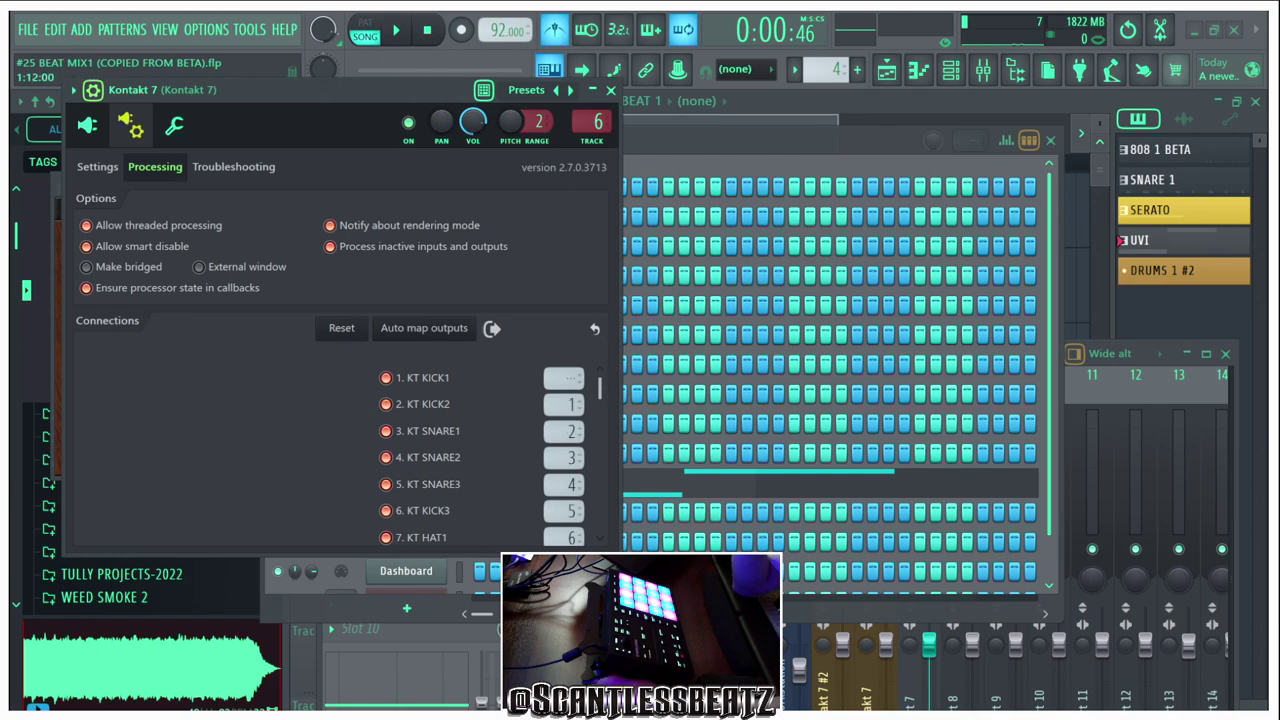
Bring the mixer forward and check how the played drum pads are routed, selecting the Kontakt 7 track and Inserts 11, 8 and 7
{"action": "left_click", "coordinate": [1135, 470]}
{"action": "left_click", "coordinate": [876, 470]}
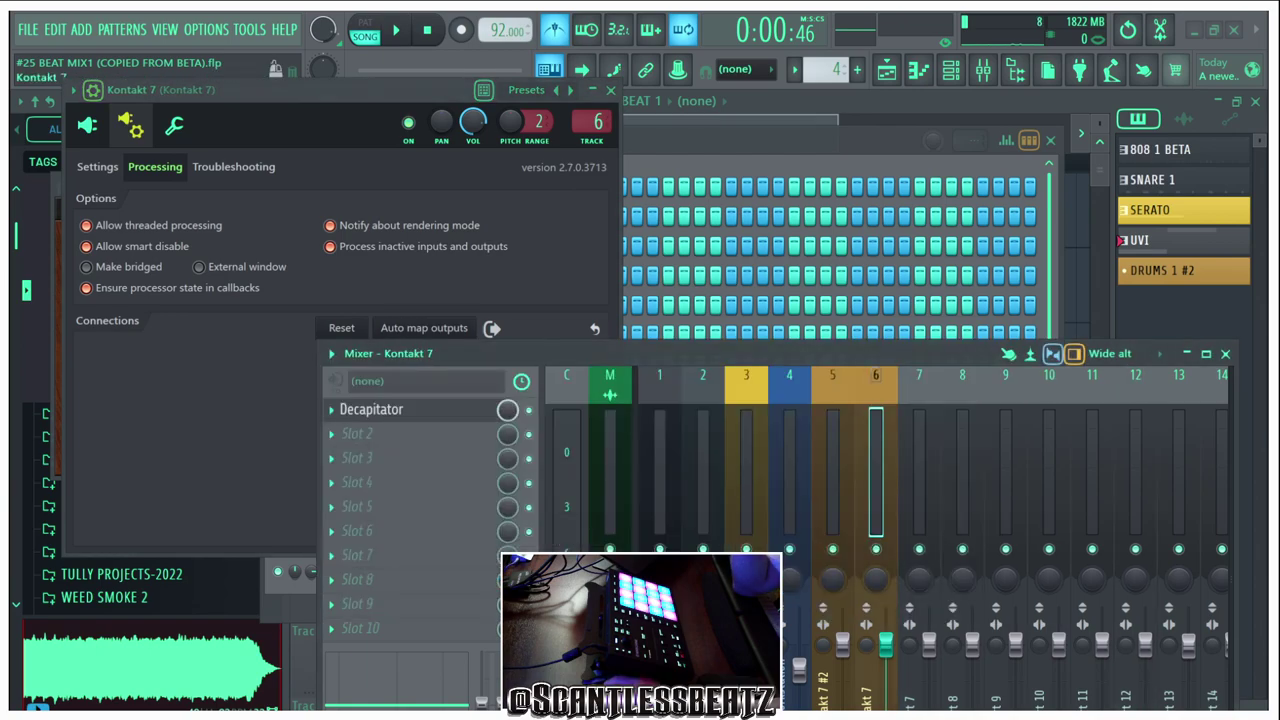
{"action": "left_click_drag", "start_coordinate": [800, 354], "coordinate": [674, 195]}
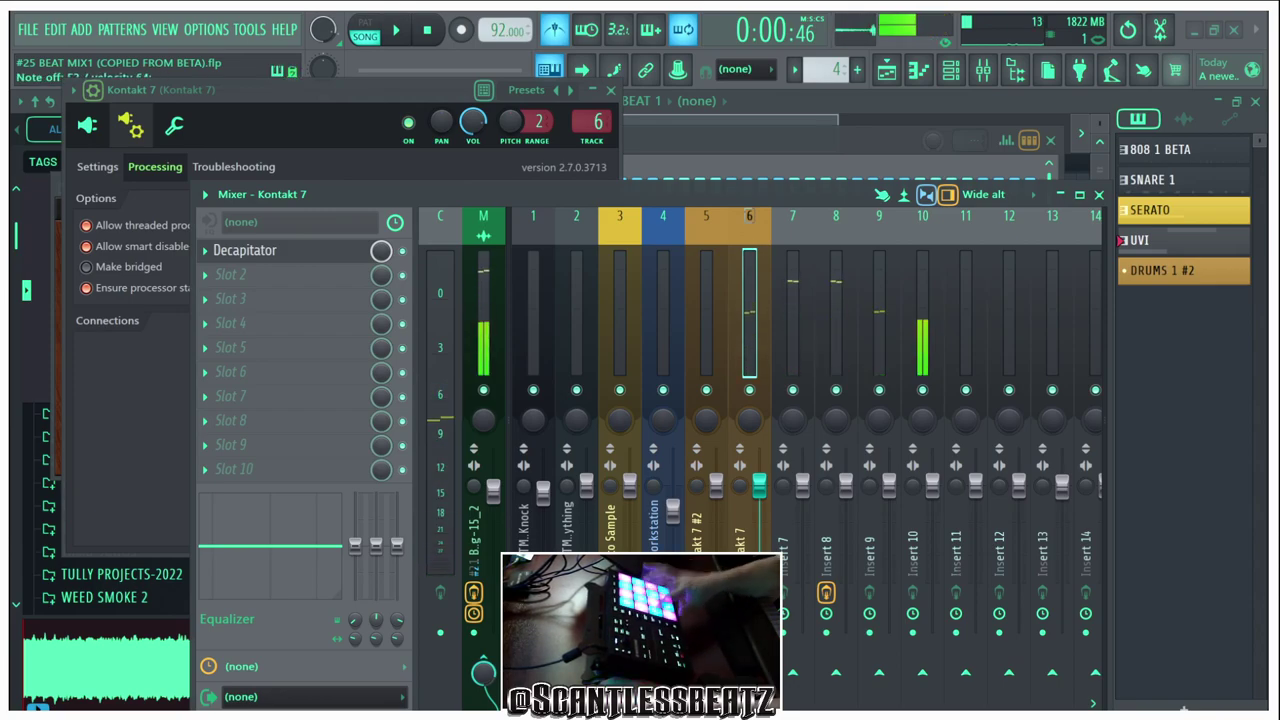
{"action": "left_click", "coordinate": [966, 320]}
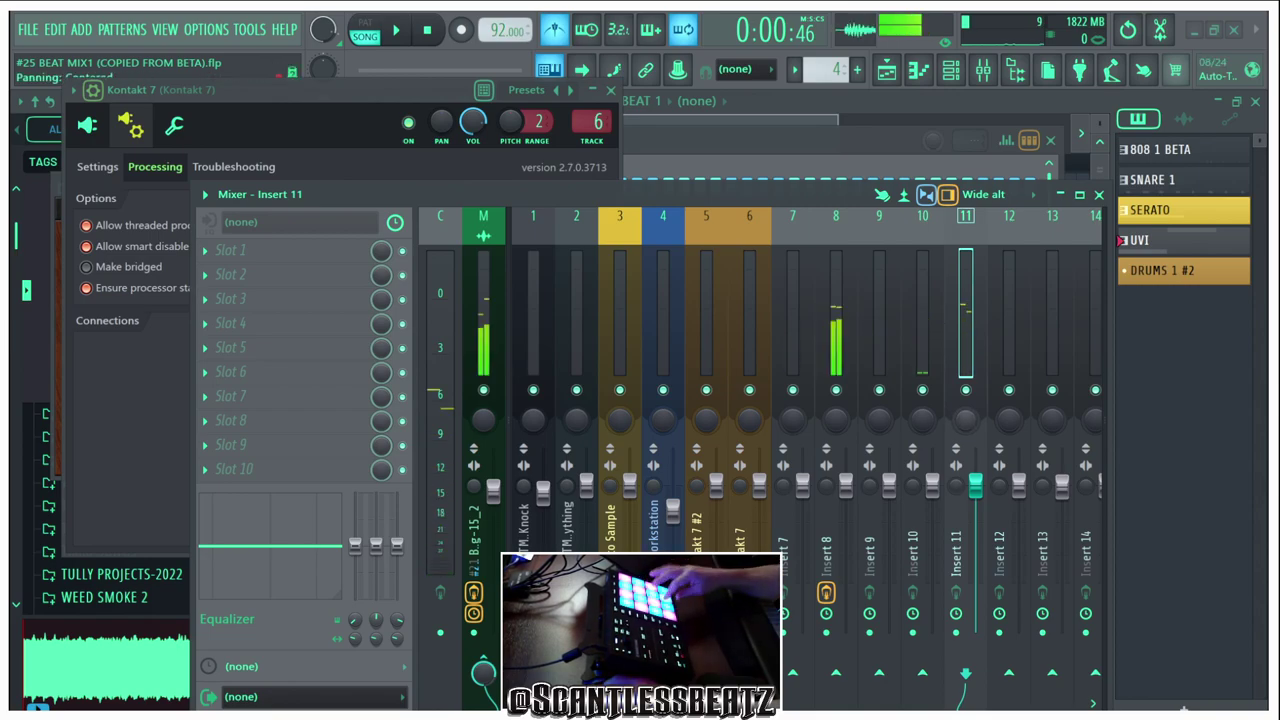
{"action": "left_click", "coordinate": [836, 330]}
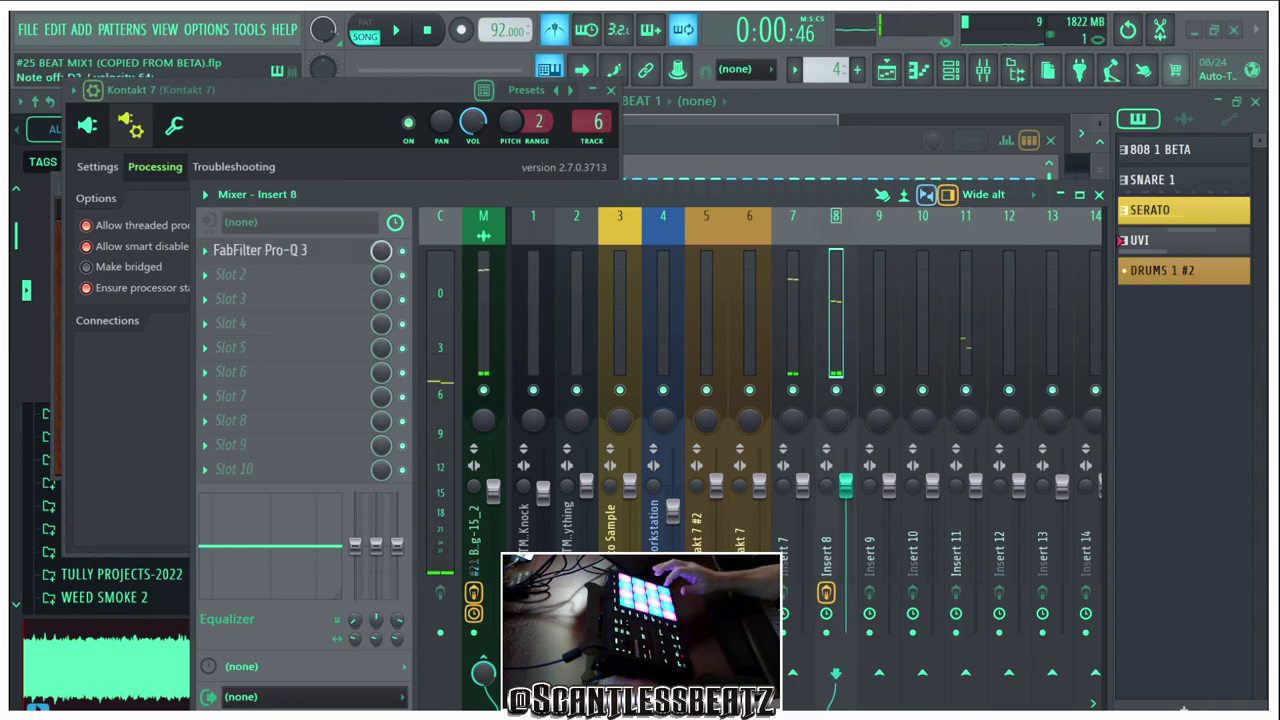
{"action": "left_click", "coordinate": [792, 330]}
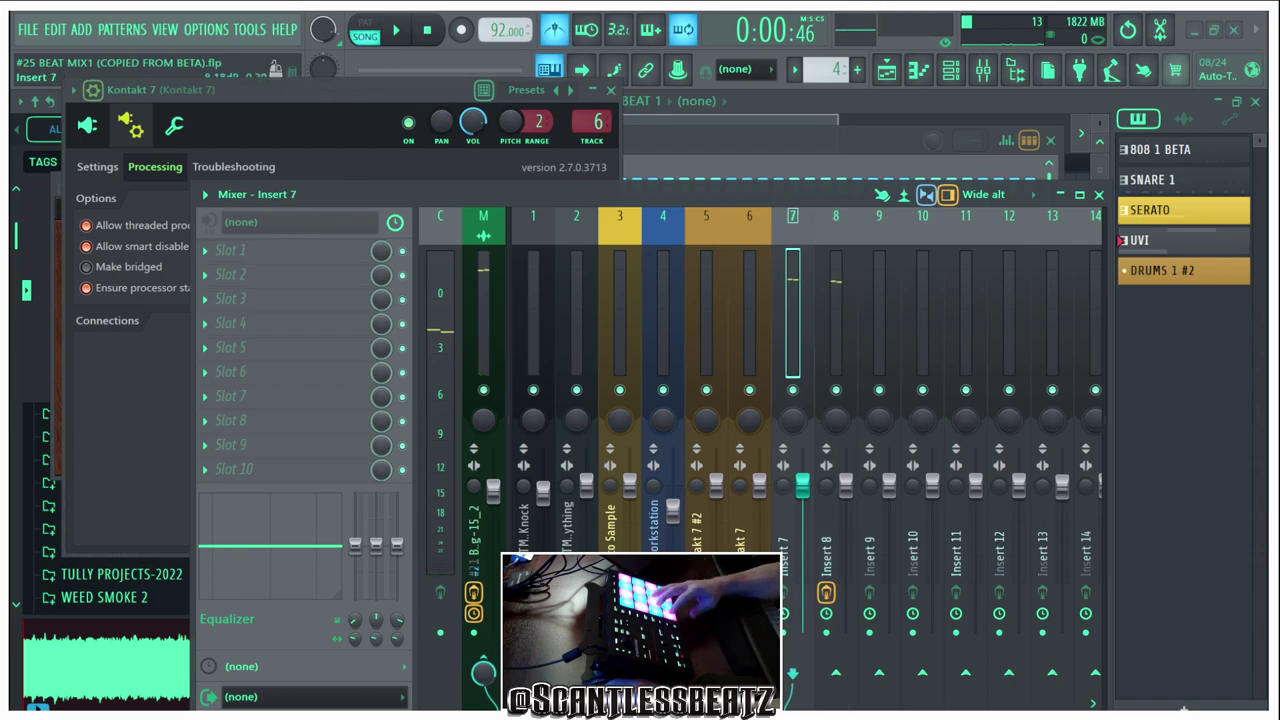
{"action": "left_click", "coordinate": [749, 328]}
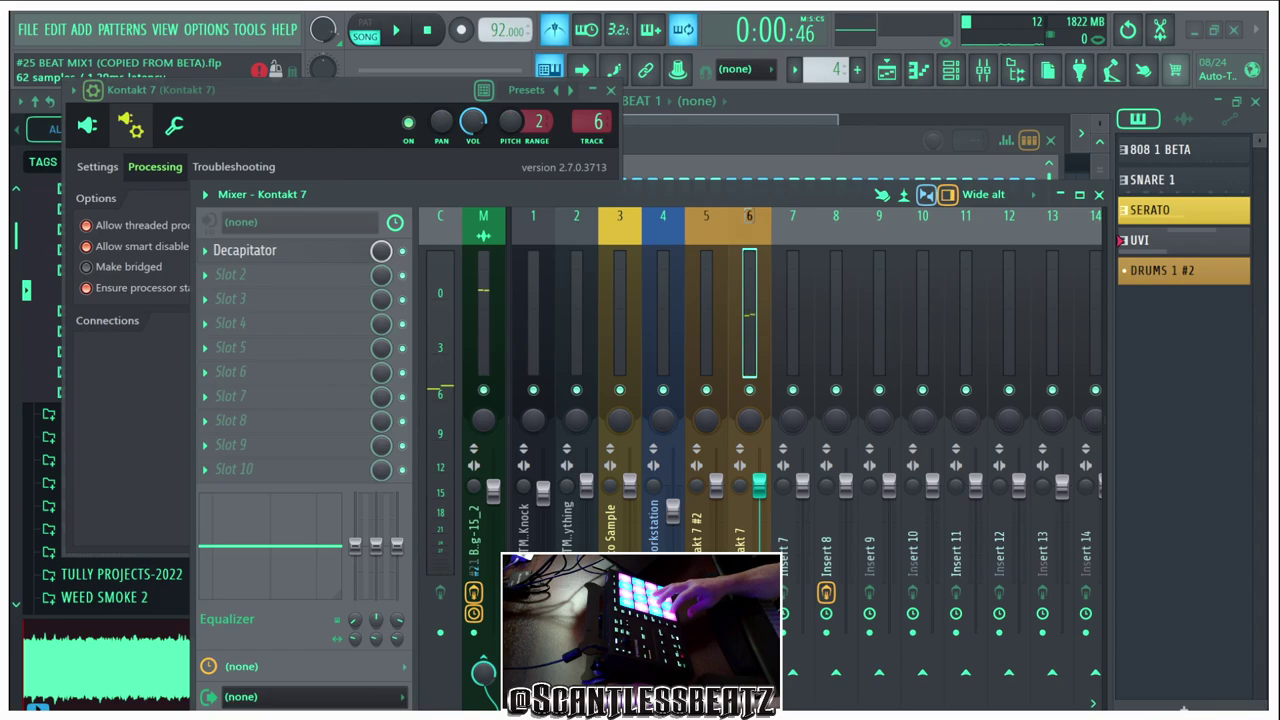
Open Decapitator on the Kontakt 7 mixer track and FabFilter Pro-Q 3 on Insert 8
{"action": "left_click", "coordinate": [245, 250]}
{"action": "left_click_drag", "start_coordinate": [350, 184], "coordinate": [392, 193]}
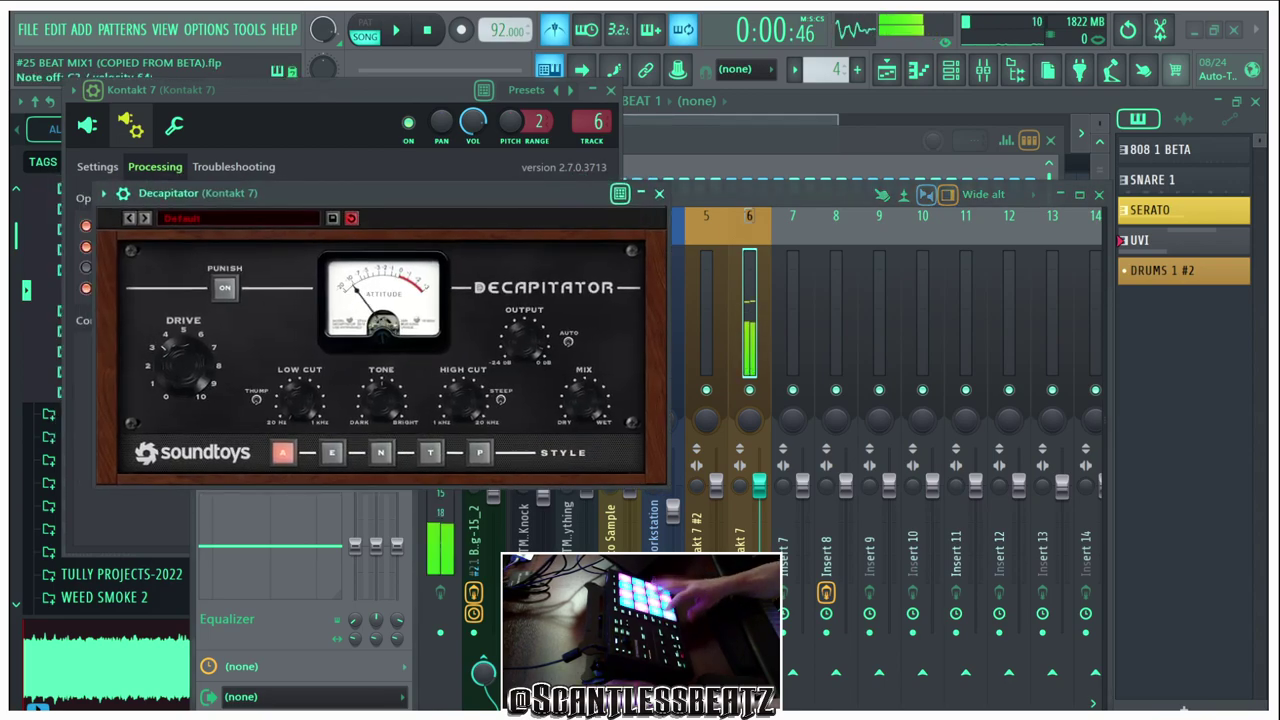
{"action": "left_click", "coordinate": [836, 300]}
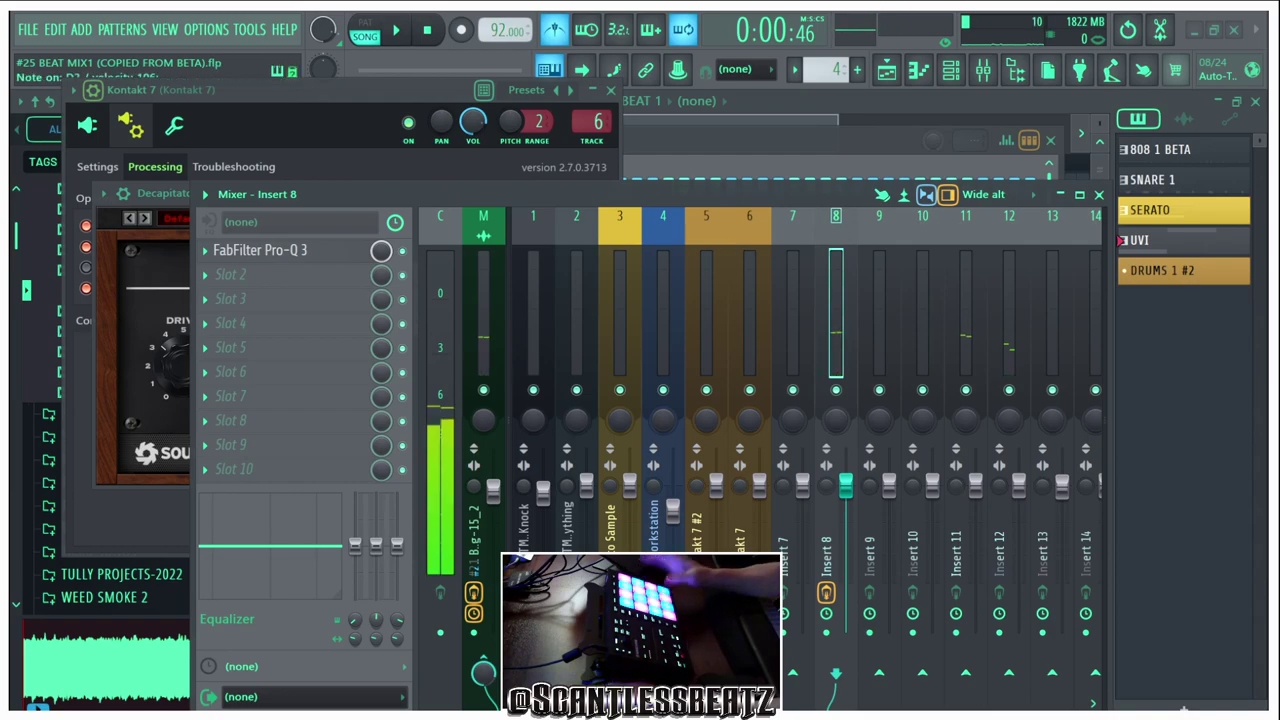
{"action": "left_click", "coordinate": [260, 250]}
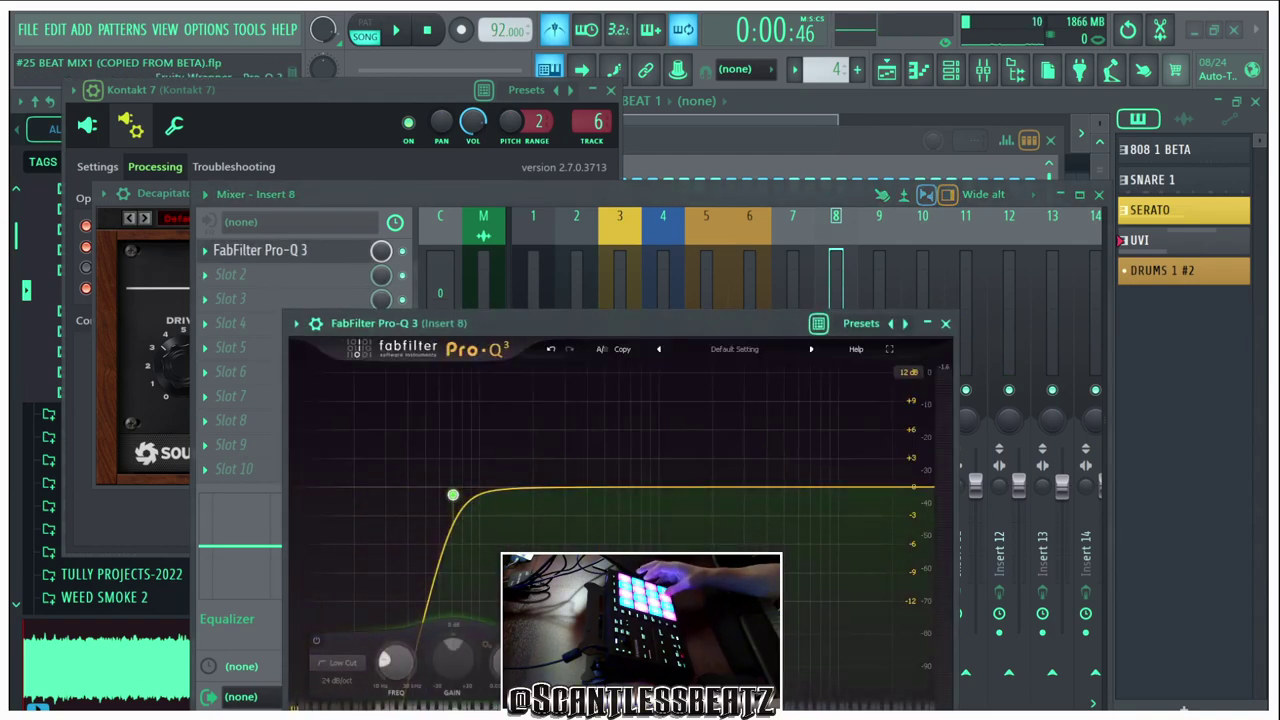
Close FabFilter Pro-Q 3, then check the higher-numbered mixer tracks while drum pads are played and select Insert 15
{"action": "left_click_drag", "start_coordinate": [480, 323], "coordinate": [512, 168]}
{"action": "mouse_move", "coordinate": [483, 340]}
{"action": "left_mouse_down"}
{"action": "mouse_move", "coordinate": [716, 334]}
{"action": "mouse_move", "coordinate": [450, 334]}
{"action": "mouse_move", "coordinate": [507, 336]}
{"action": "left_mouse_up"}
{"action": "left_click", "coordinate": [976, 168]}
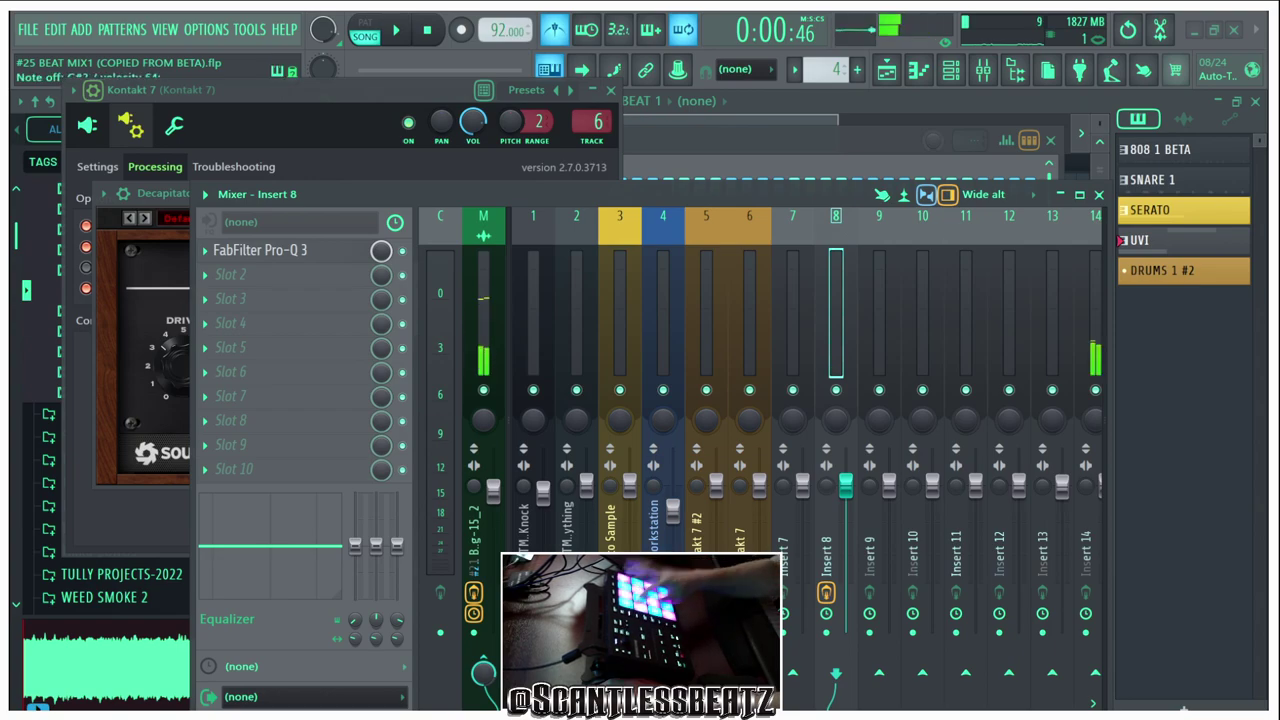
{"action": "scroll", "coordinate": [793, 330], "scroll_direction": "down", "scroll_amount": 4}
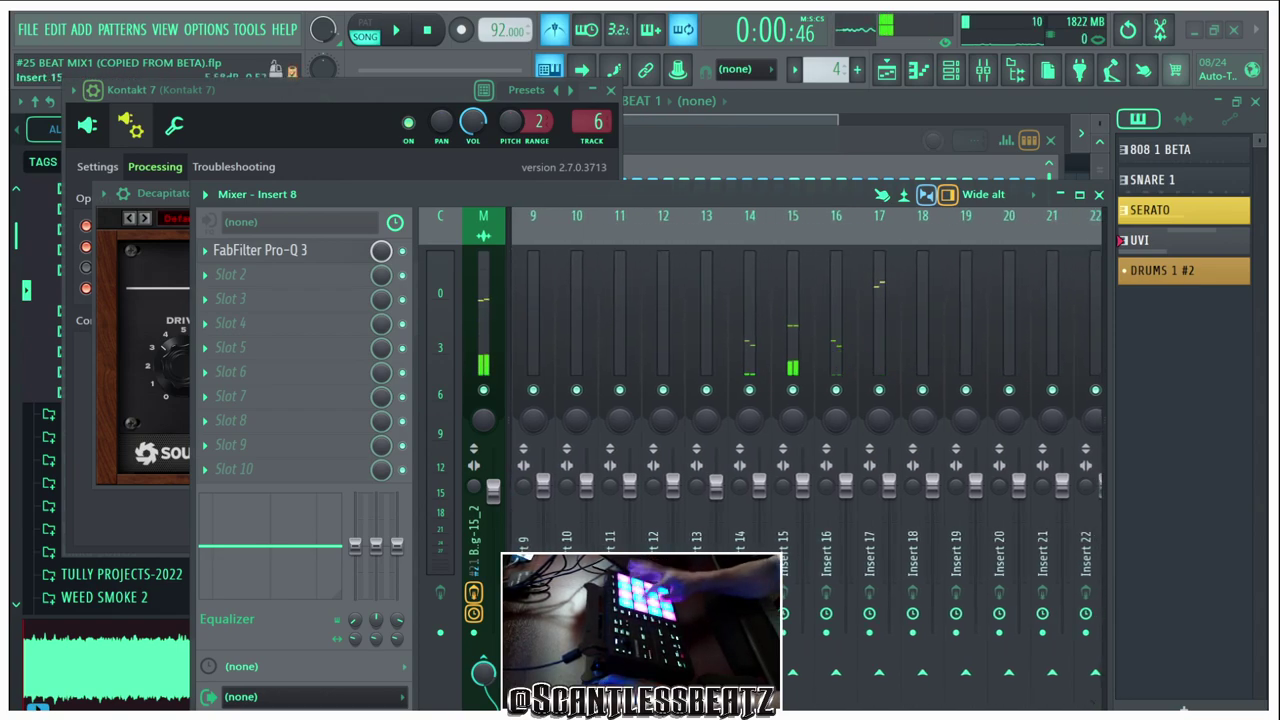
{"action": "left_click", "coordinate": [793, 320]}
{"action": "left_click_drag", "start_coordinate": [802, 485], "coordinate": [802, 525]}
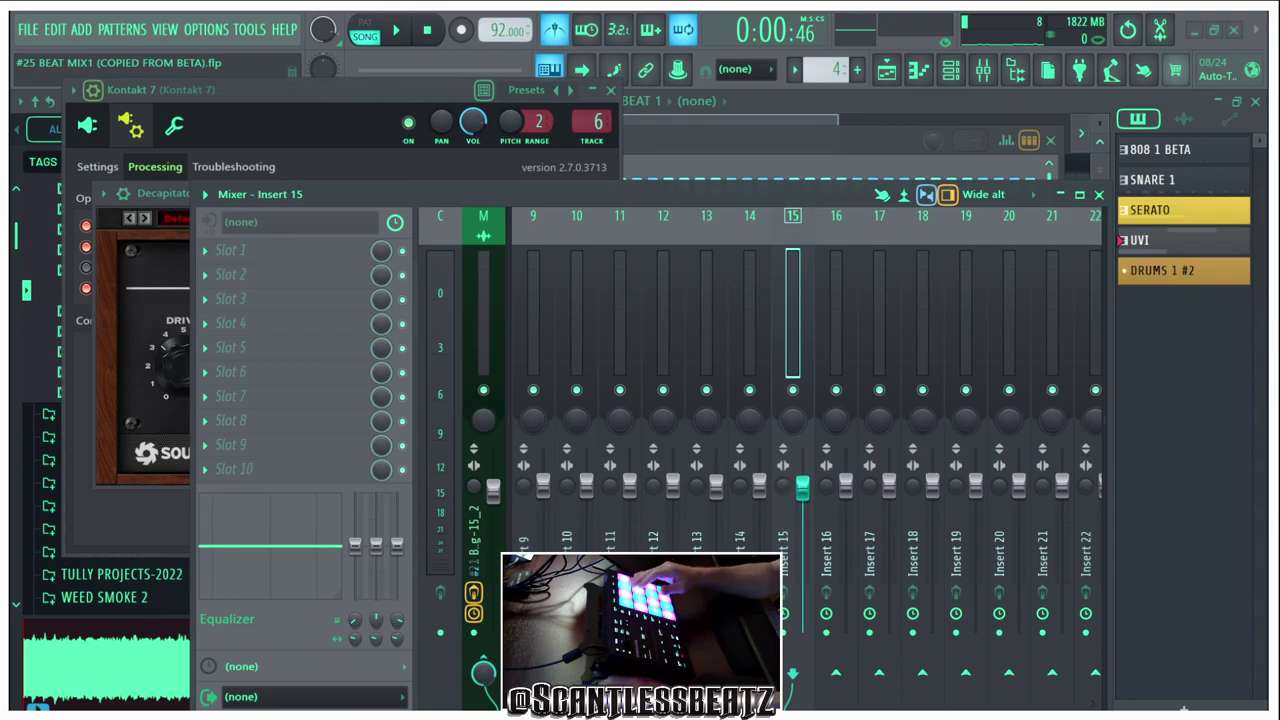
Hide the mixer and reopen Kontakt 7 from the channel rack, showing its instrument interface instead of the wrapper settings
{"action": "left_click", "coordinate": [983, 70]}
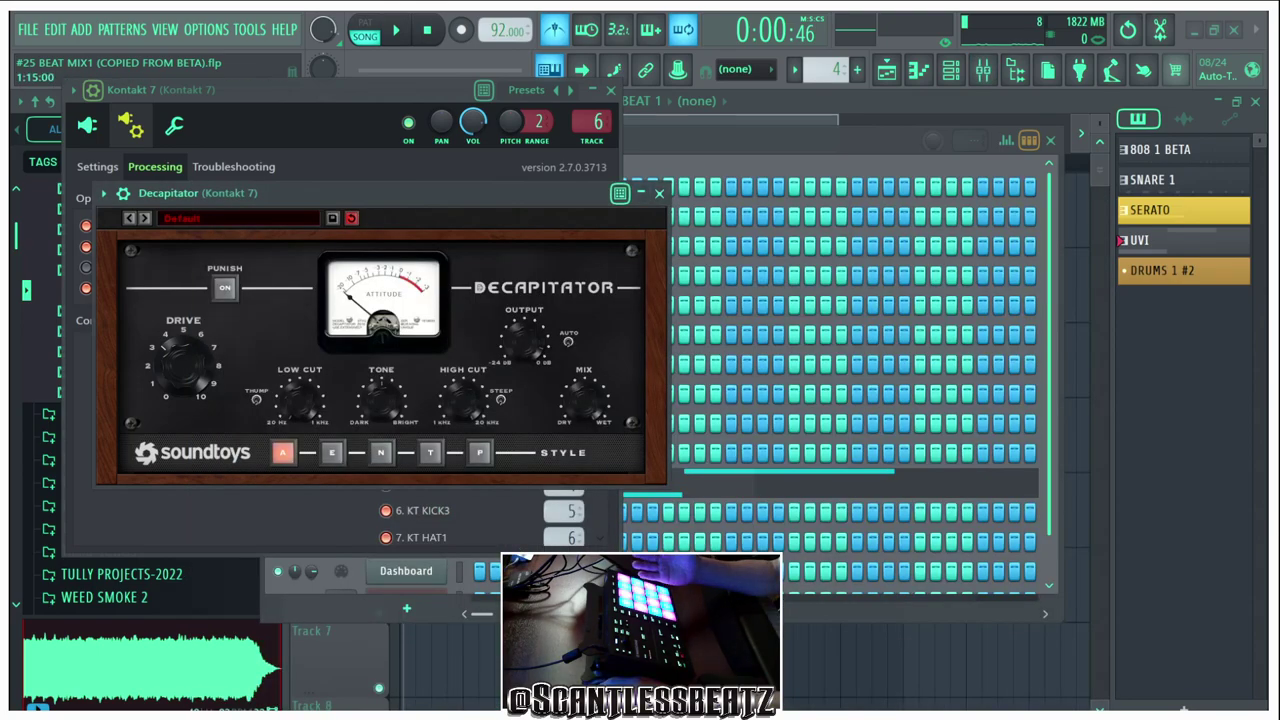
{"action": "left_click", "coordinate": [702, 141]}
{"action": "left_click", "coordinate": [406, 453]}
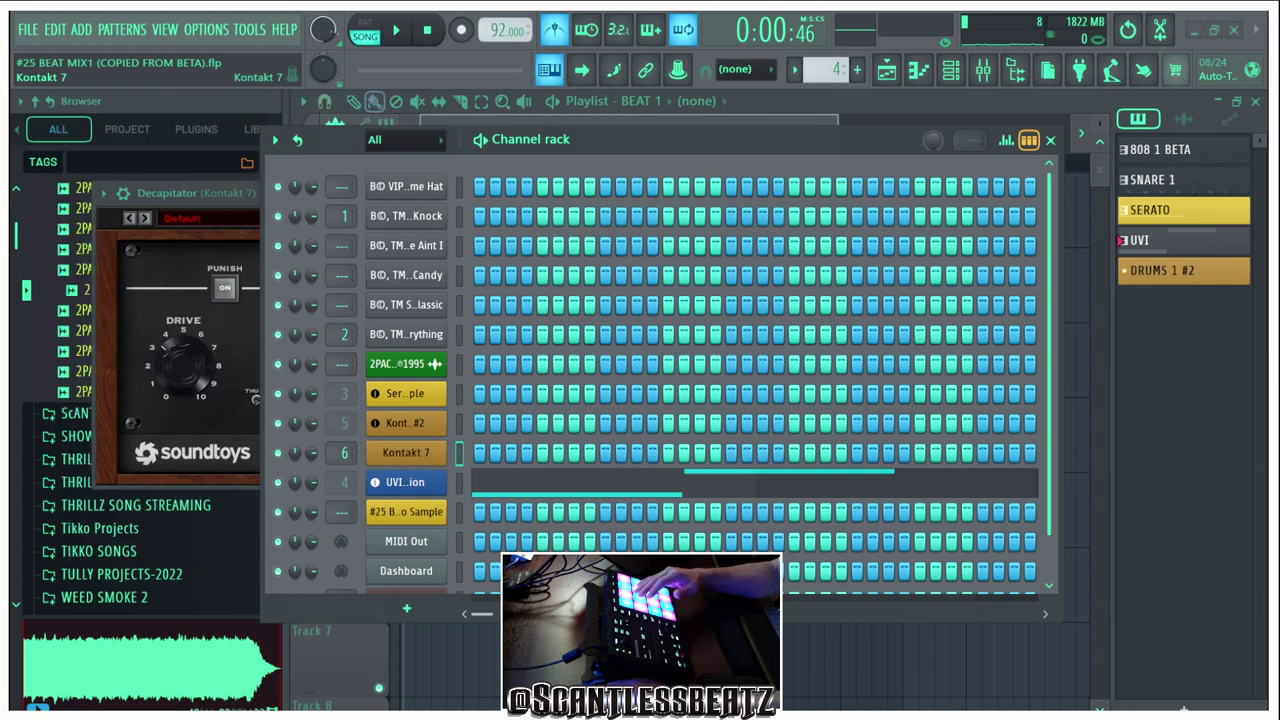
{"action": "left_click", "coordinate": [406, 453]}
{"action": "left_click", "coordinate": [88, 125]}
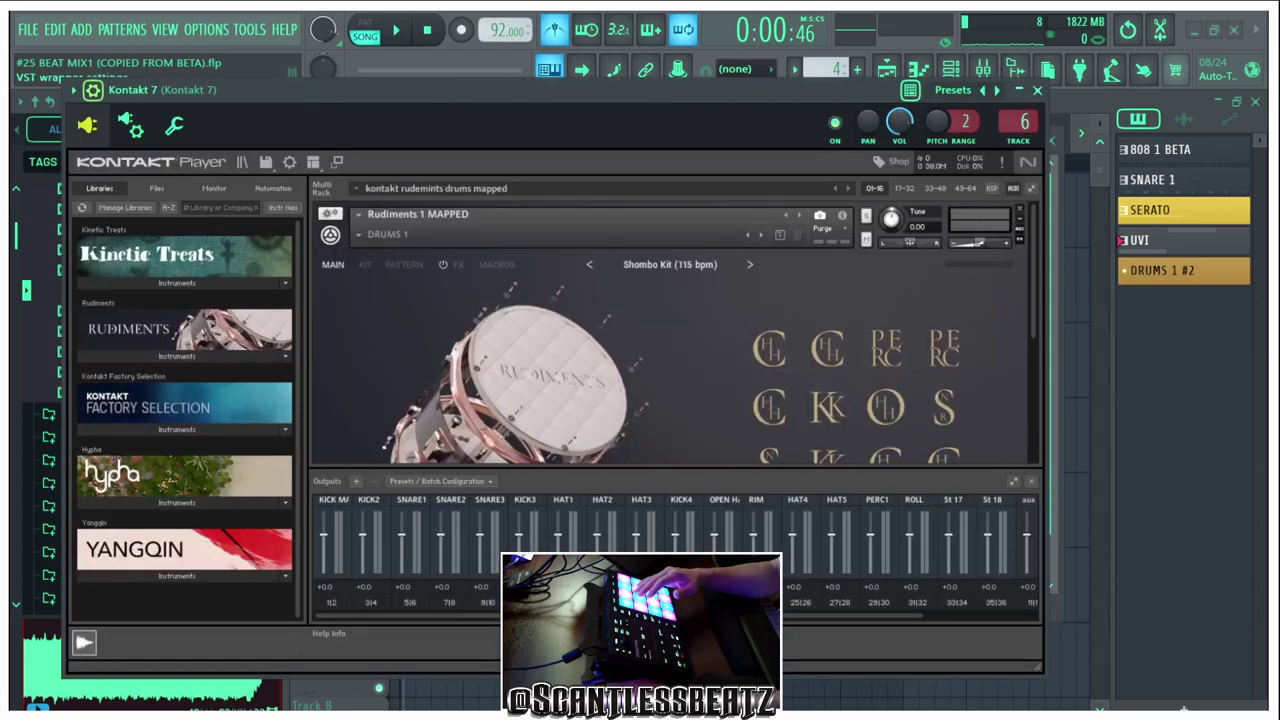
Reposition the Kontakt 7 window and raise the first kick output in its Outputs section to +2.4 dB
{"action": "left_click_drag", "start_coordinate": [300, 90], "coordinate": [348, 63]}
{"action": "mouse_move", "coordinate": [372, 508]}
{"action": "left_mouse_down"}
{"action": "mouse_move", "coordinate": [372, 530]}
{"action": "mouse_move", "coordinate": [372, 504]}
{"action": "left_mouse_up"}
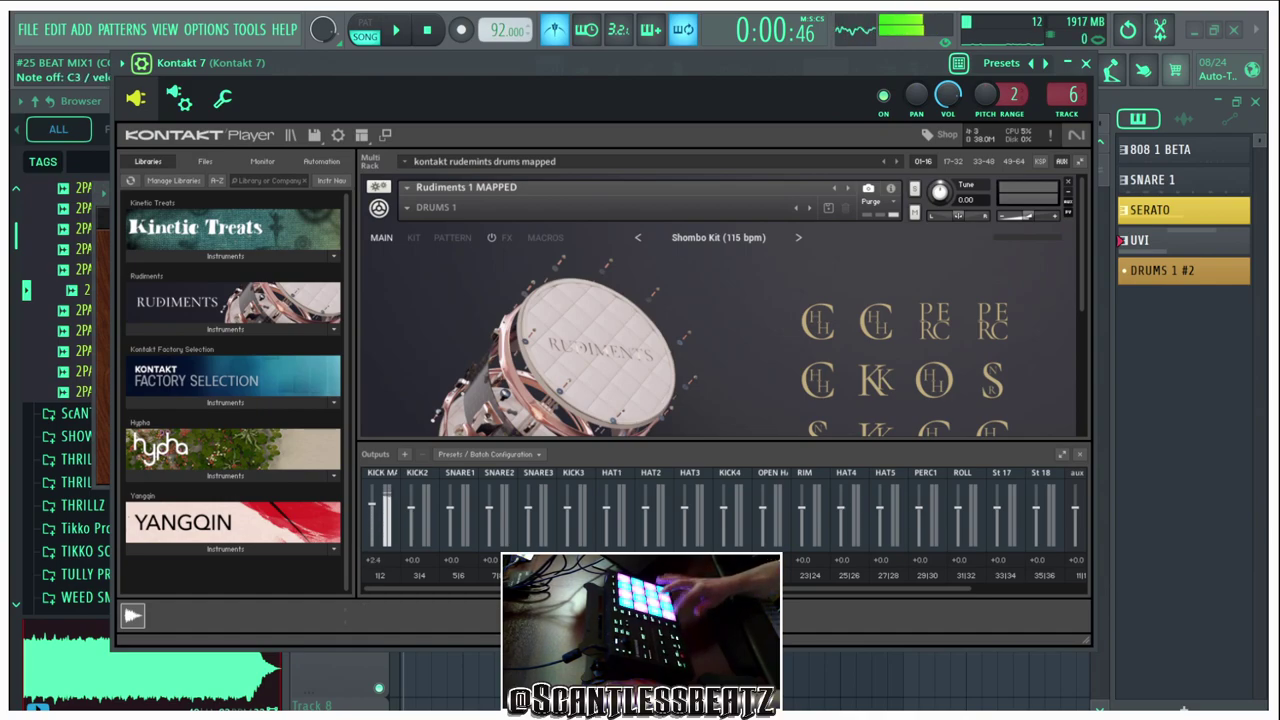
{"action": "left_click", "coordinate": [1068, 192]}
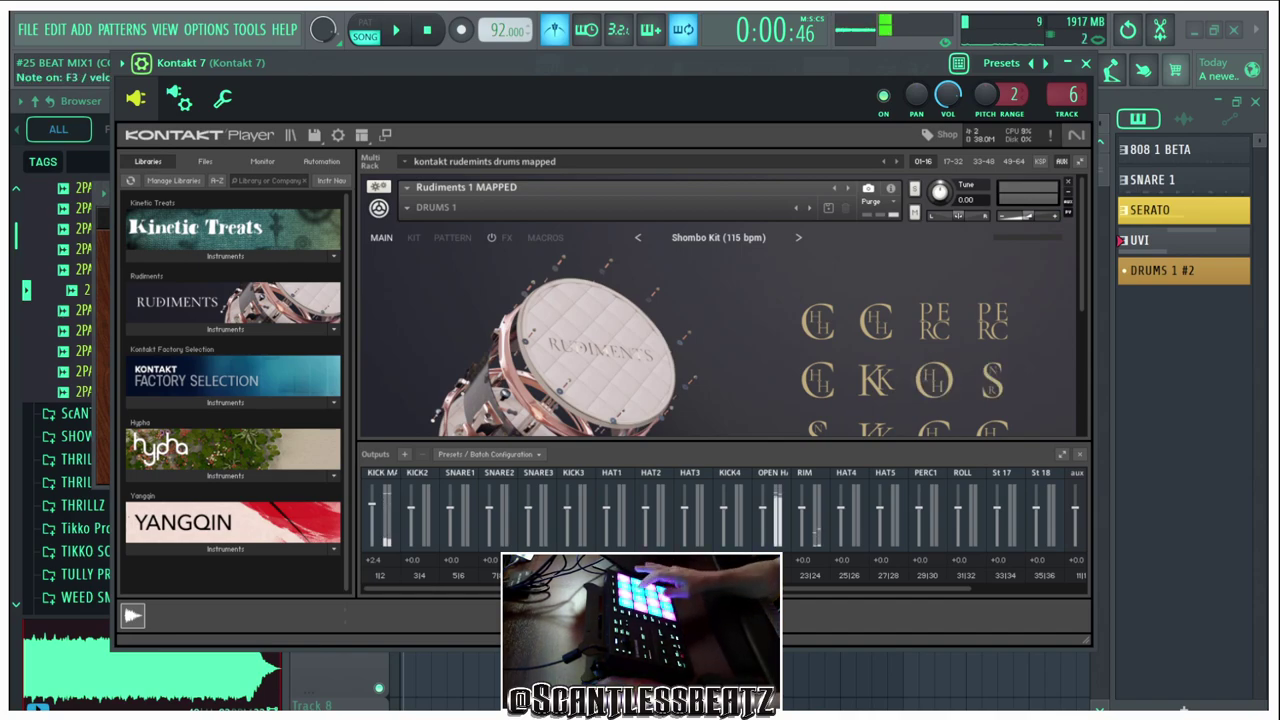
Move the Kontakt 7 window lower and bring the mixer back to check the played drums on the lower-numbered tracks
{"action": "left_click_drag", "start_coordinate": [560, 63], "coordinate": [569, 114]}
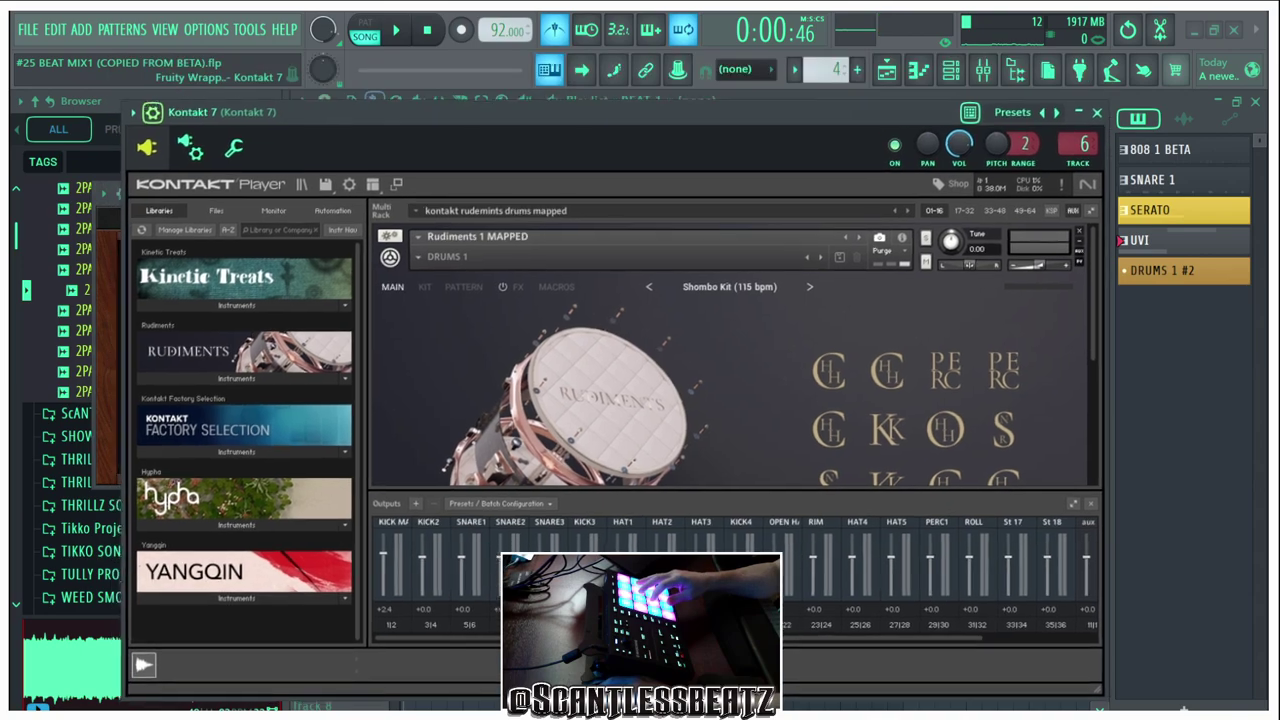
{"action": "key", "text": "F9"}
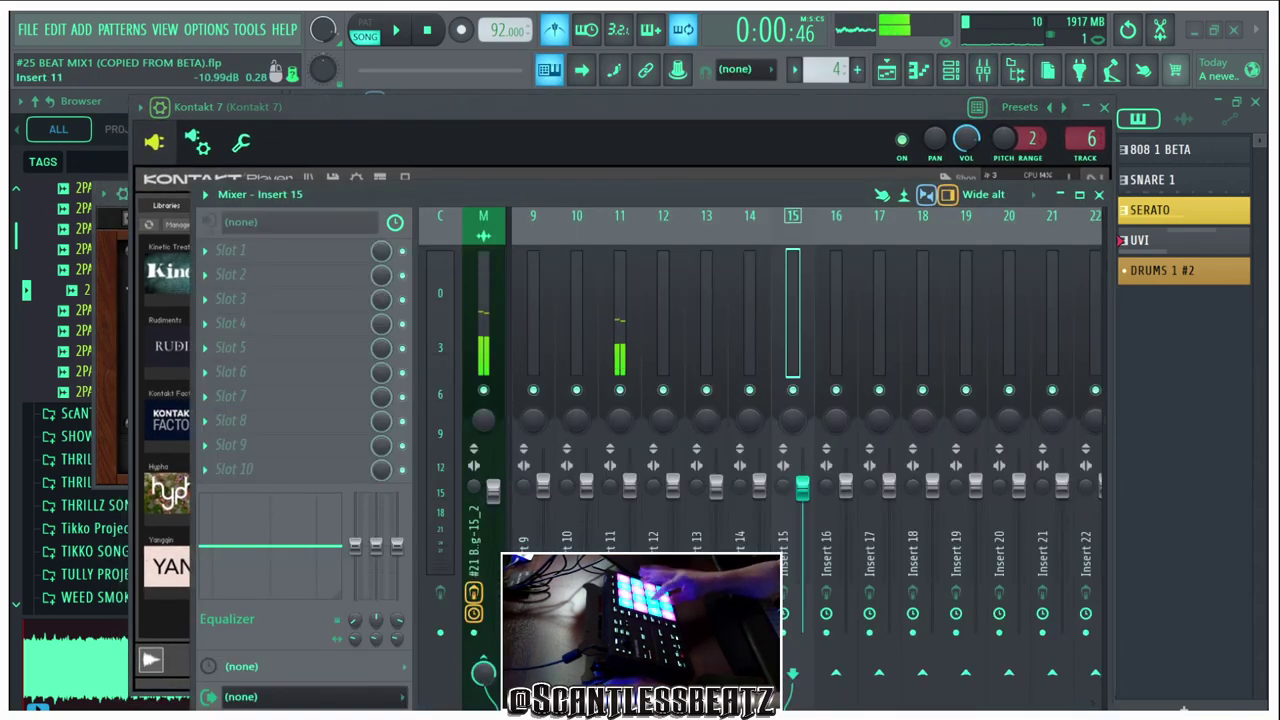
{"action": "scroll", "coordinate": [620, 320], "scroll_direction": "up", "scroll_amount": 3}
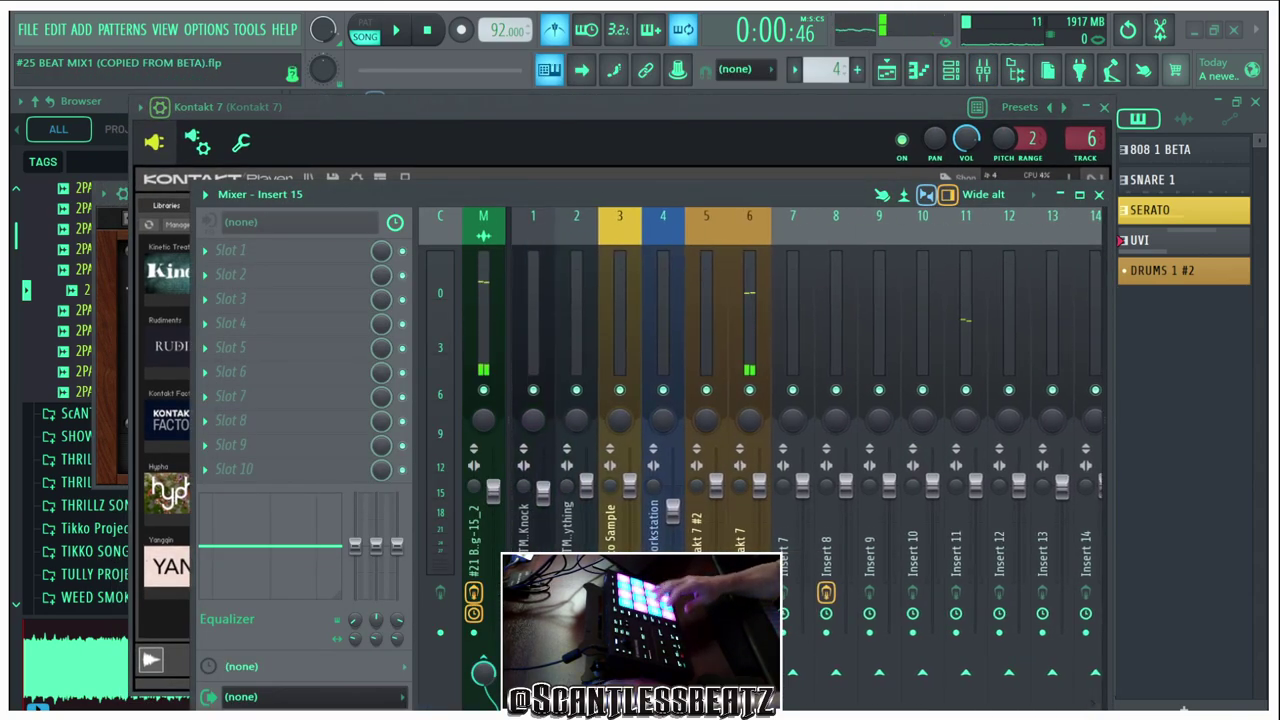